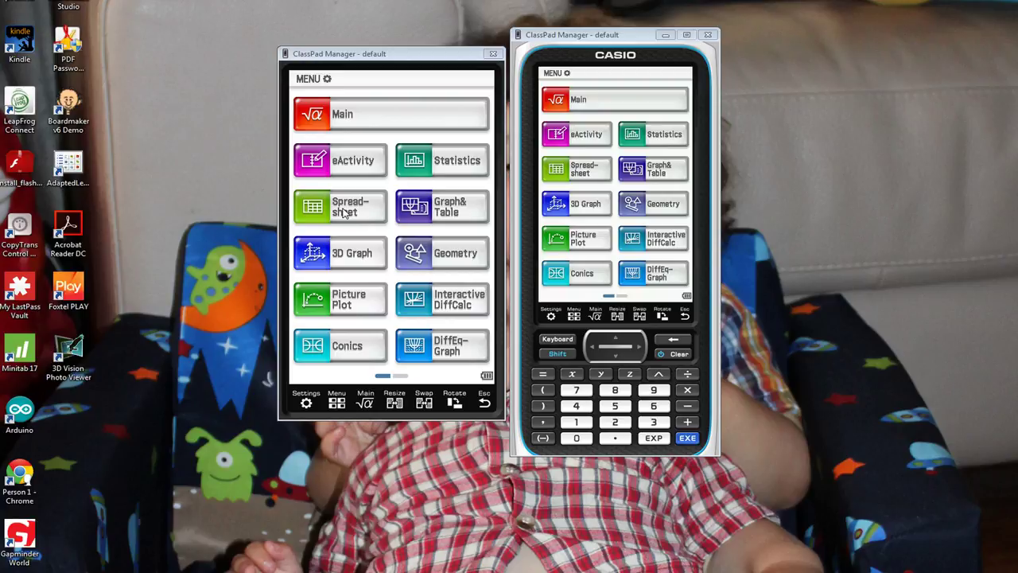
Open the Statistics app from the ClassPad main Menu
{"action": "left_click", "coordinate": [422, 164]}
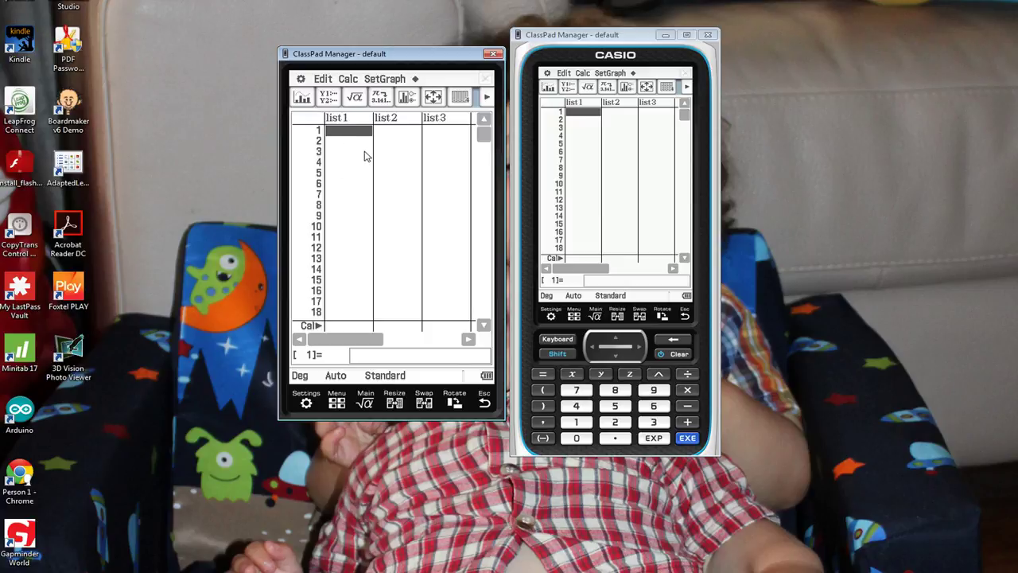
Enter the time values 1, 2, 3, 4, 5, 6 and 7 into list1
{"action": "type", "text": "1"}
{"action": "key", "text": "Return"}
{"action": "type", "text": "2"}
{"action": "key", "text": "Return"}
{"action": "type", "text": "3"}
{"action": "key", "text": "Return"}
{"action": "type", "text": "4"}
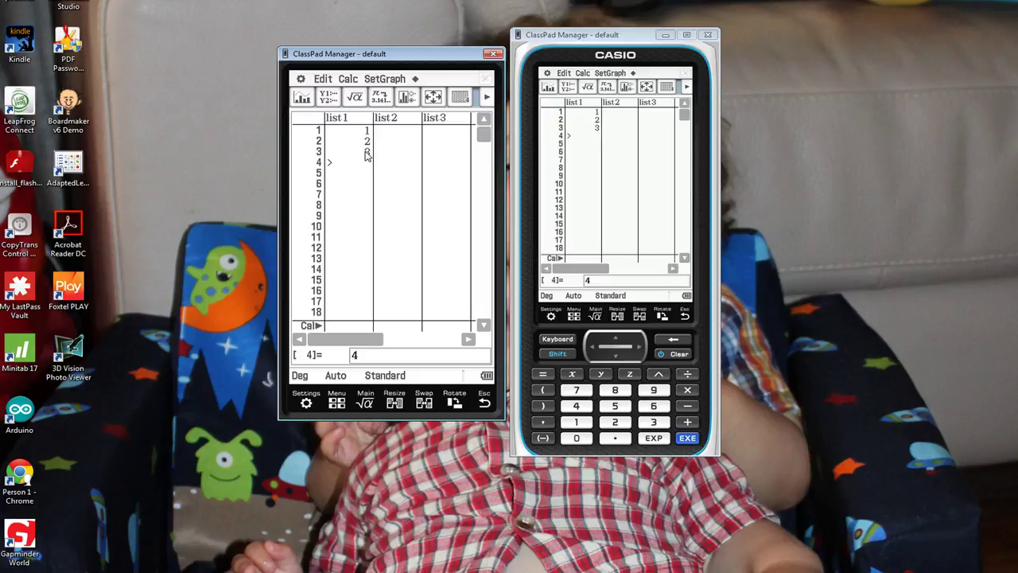
{"action": "key", "text": "Return"}
{"action": "type", "text": "5"}
{"action": "key", "text": "Return"}
{"action": "type", "text": "6"}
{"action": "key", "text": "Return"}
{"action": "type", "text": "7"}
{"action": "key", "text": "Return"}
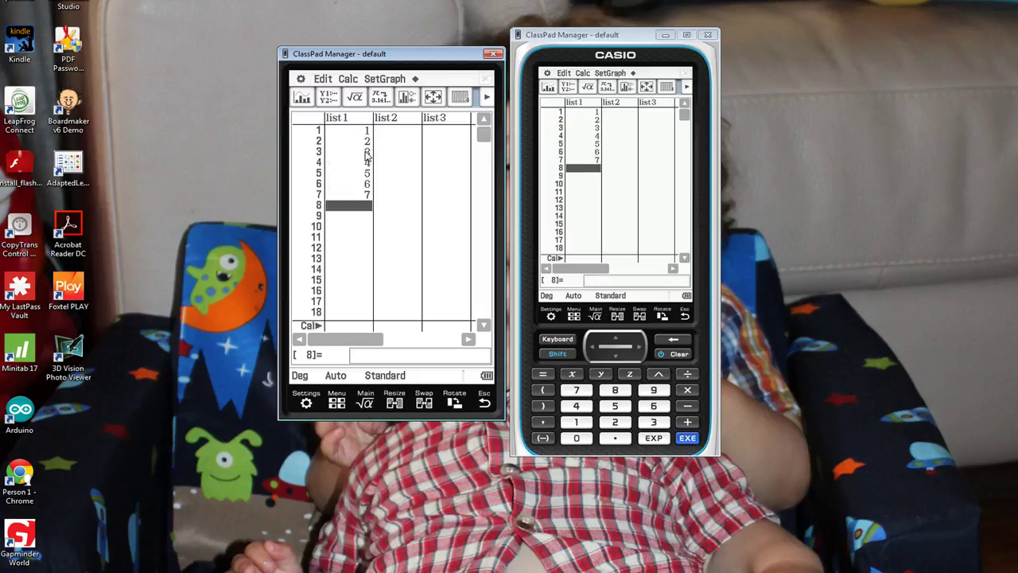
Move the cursor back up list1 and across to list2's first row
{"action": "key", "text": "Up"}
{"action": "key", "text": "Up"}
{"action": "key", "text": "Up"}
{"action": "key", "text": "Up"}
{"action": "key", "text": "Up"}
{"action": "key", "text": "Up"}
{"action": "key", "text": "Up"}
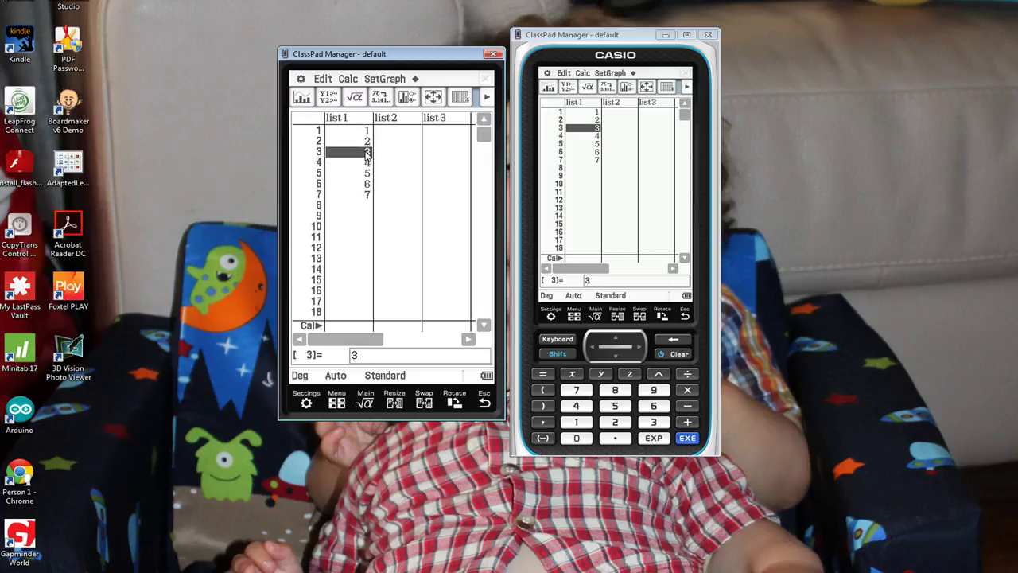
{"action": "key", "text": "Right"}
{"action": "key", "text": "Left"}
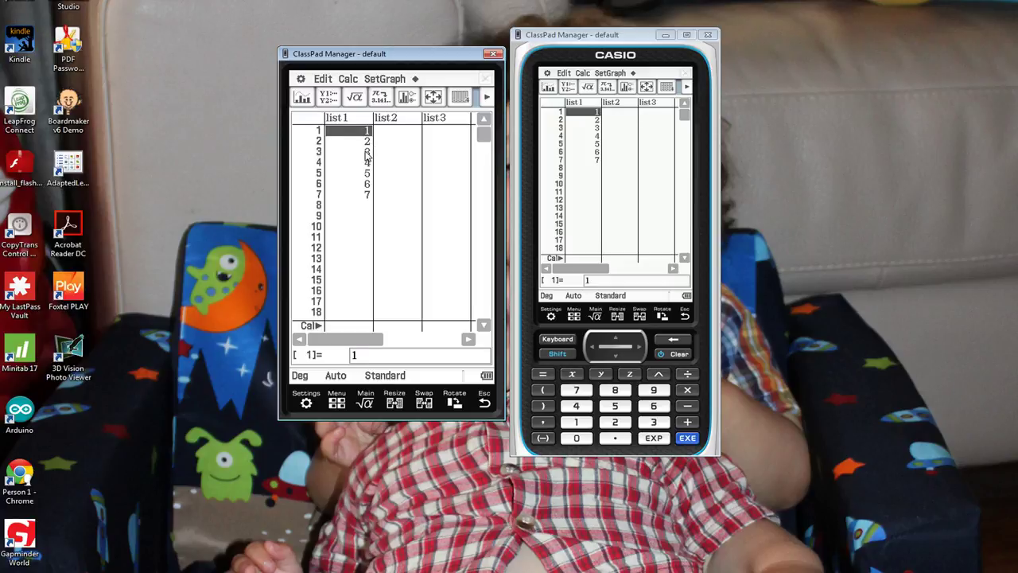
{"action": "key", "text": "Down"}
{"action": "key", "text": "Down"}
{"action": "key", "text": "Down"}
{"action": "key", "text": "Down"}
{"action": "key", "text": "Down"}
{"action": "key", "text": "Up"}
{"action": "key", "text": "Up"}
{"action": "key", "text": "Up"}
{"action": "key", "text": "Up"}
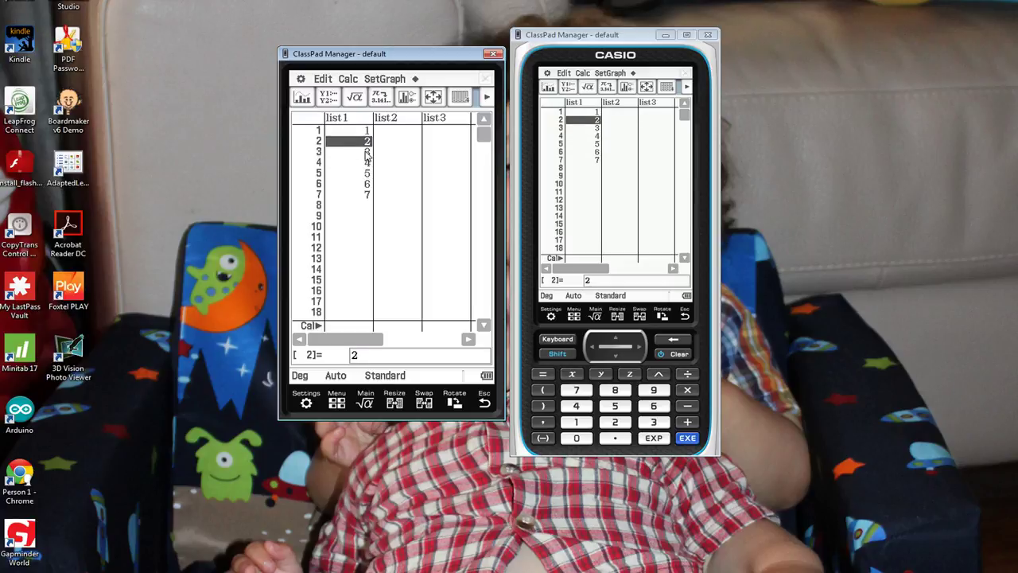
{"action": "key", "text": "Down"}
{"action": "key", "text": "Up"}
{"action": "key", "text": "Up"}
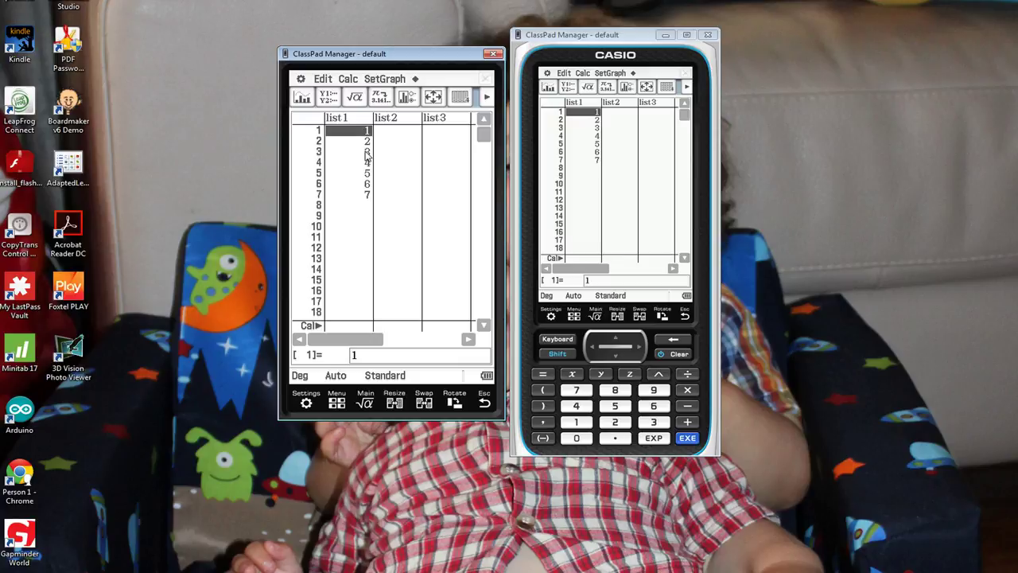
{"action": "key", "text": "Down"}
{"action": "key", "text": "Down"}
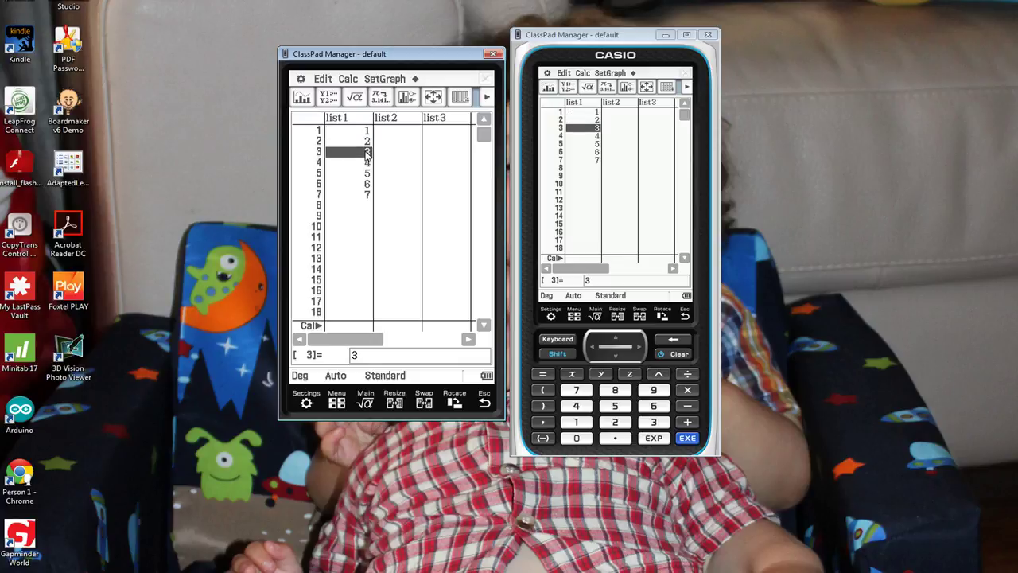
{"action": "key", "text": "Down"}
{"action": "key", "text": "Up"}
{"action": "key", "text": "Up"}
{"action": "key", "text": "Up"}
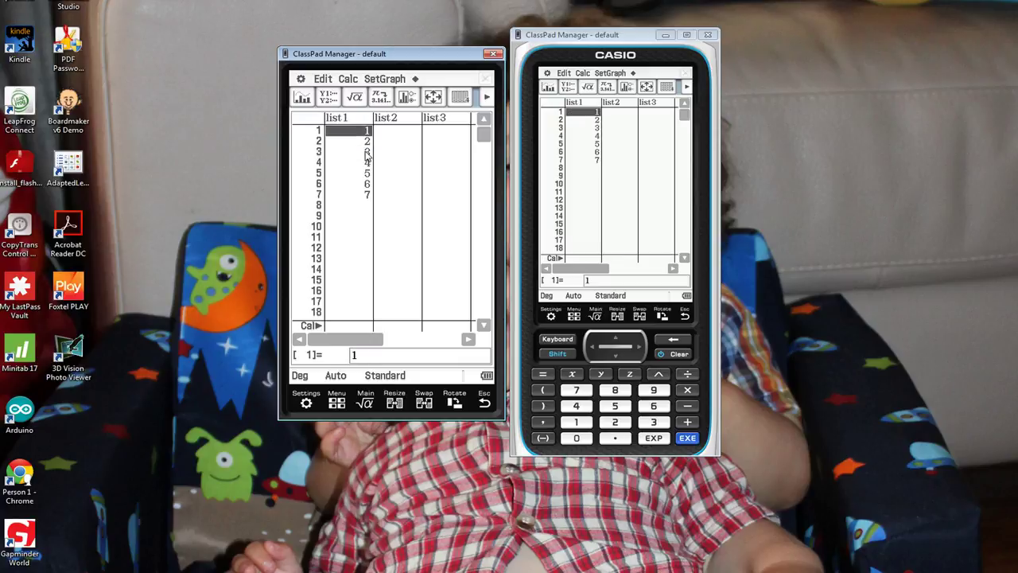
{"action": "key", "text": "Right"}
{"action": "key", "text": "Left"}
{"action": "key", "text": "Down"}
{"action": "key", "text": "Down"}
{"action": "key", "text": "Down"}
{"action": "key", "text": "Down"}
{"action": "key", "text": "Down"}
{"action": "key", "text": "Down"}
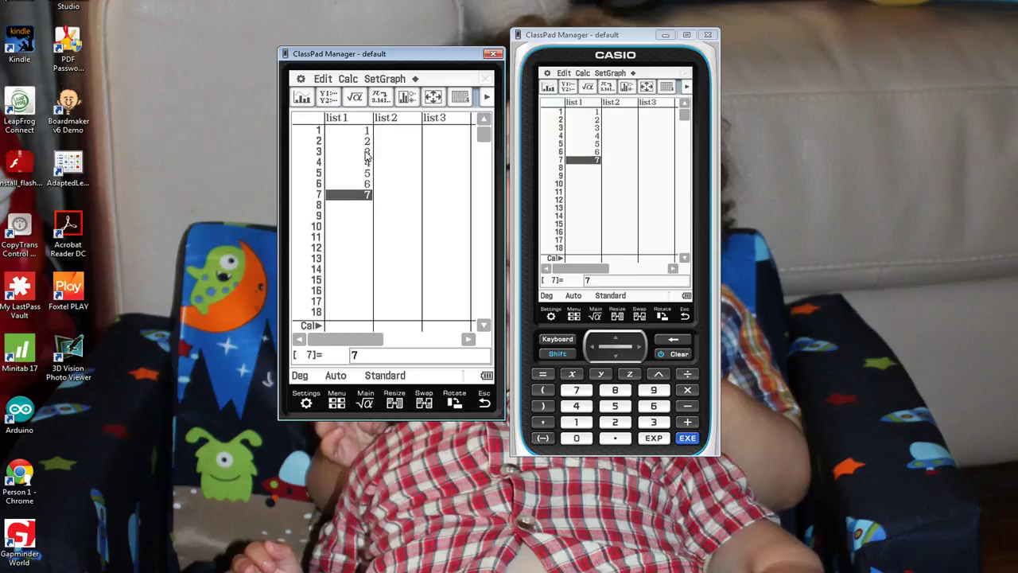
{"action": "key", "text": "Right"}
{"action": "key", "text": "Up"}
{"action": "key", "text": "Up"}
{"action": "key", "text": "Up"}
{"action": "key", "text": "Up"}
{"action": "key", "text": "Up"}
{"action": "key", "text": "Up"}
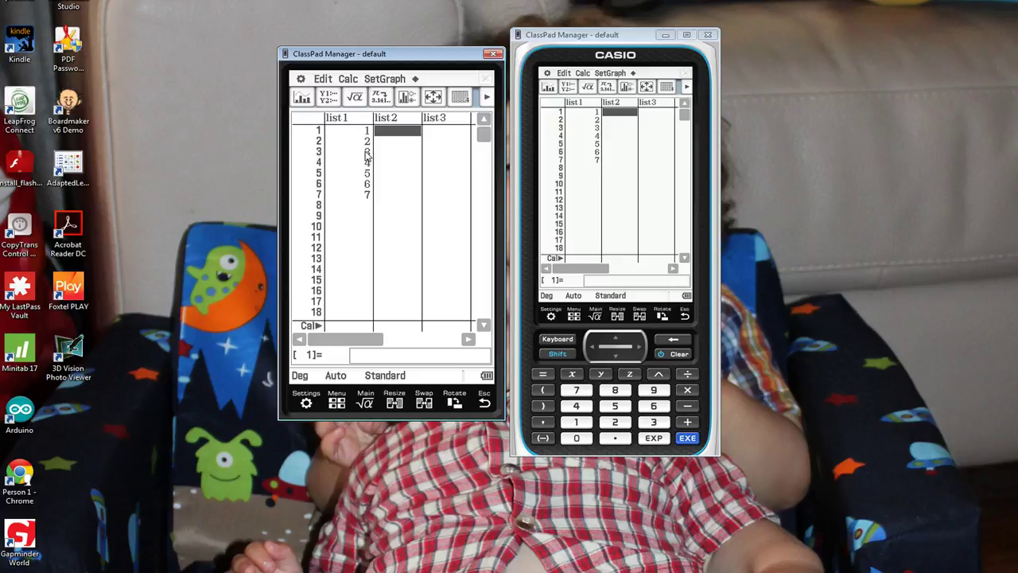
Enter 21, 25, 29, 32, 19, 22 and 25 into list2 rows 1–7
{"action": "type", "text": "21"}
{"action": "key", "text": "Return"}
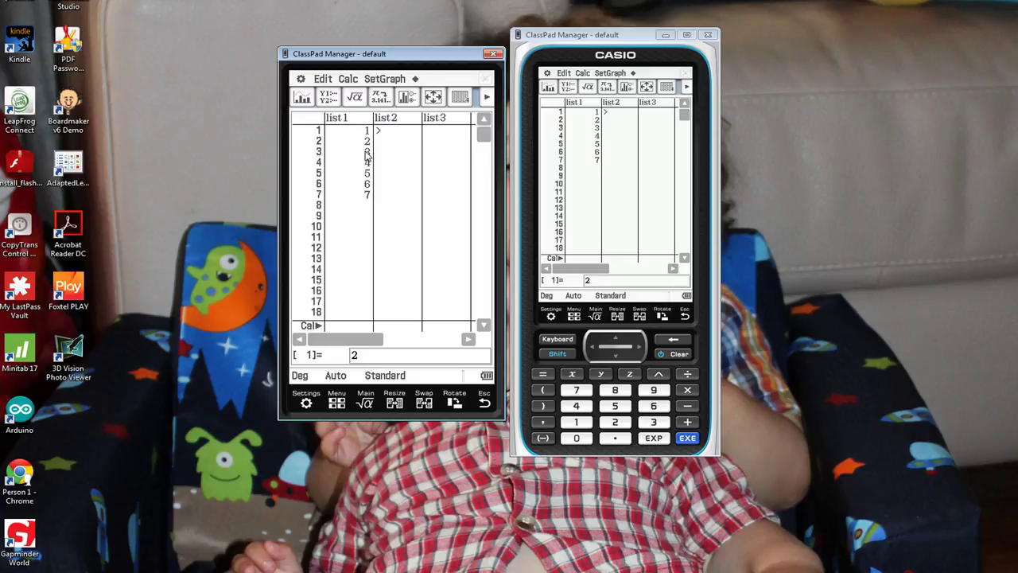
{"action": "type", "text": "25"}
{"action": "key", "text": "Return"}
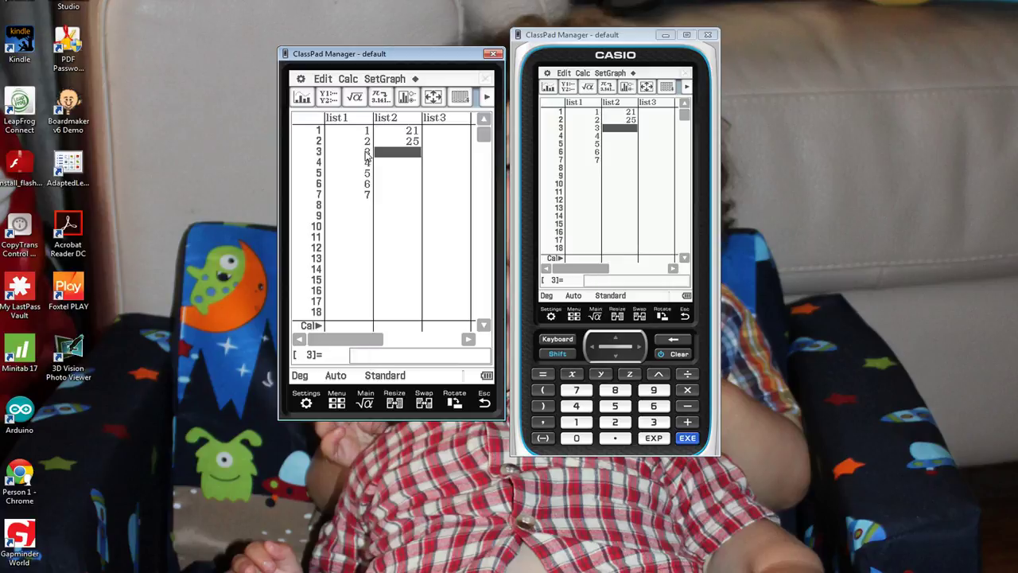
{"action": "type", "text": "29"}
{"action": "key", "text": "Return"}
{"action": "type", "text": "32"}
{"action": "key", "text": "Return"}
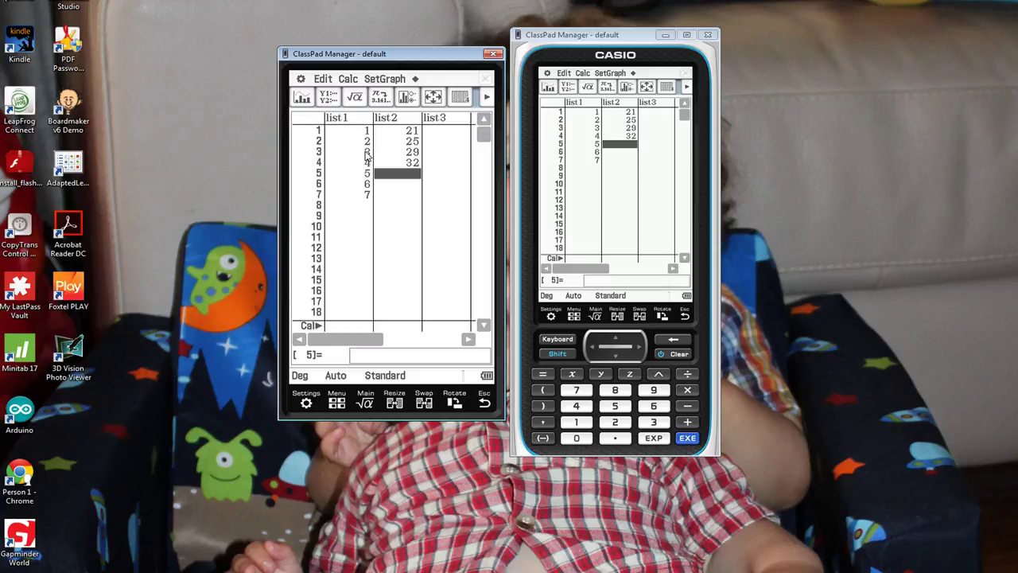
{"action": "type", "text": "19"}
{"action": "key", "text": "Return"}
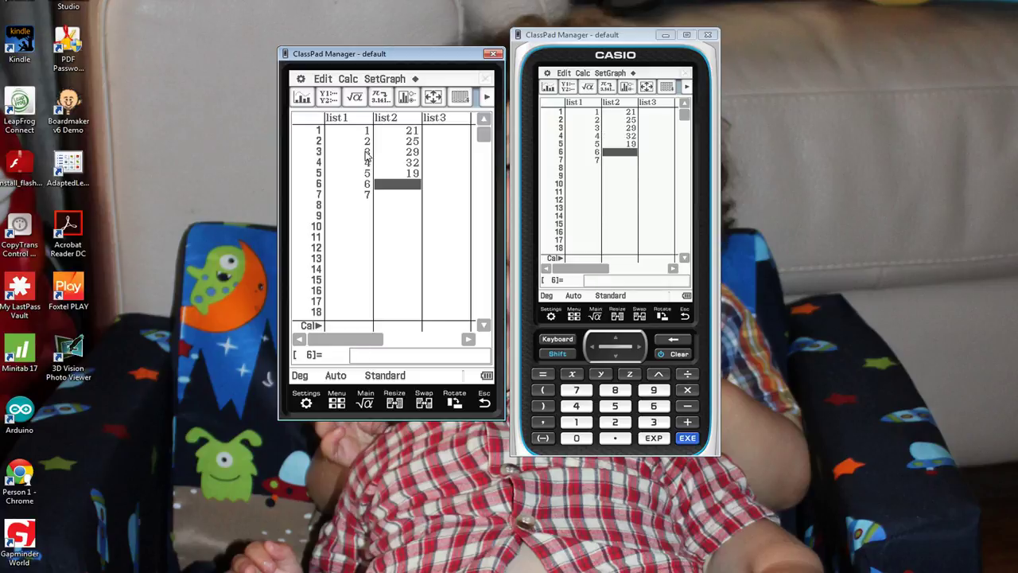
{"action": "type", "text": "22"}
{"action": "key", "text": "Return"}
{"action": "type", "text": "25"}
{"action": "key", "text": "Return"}
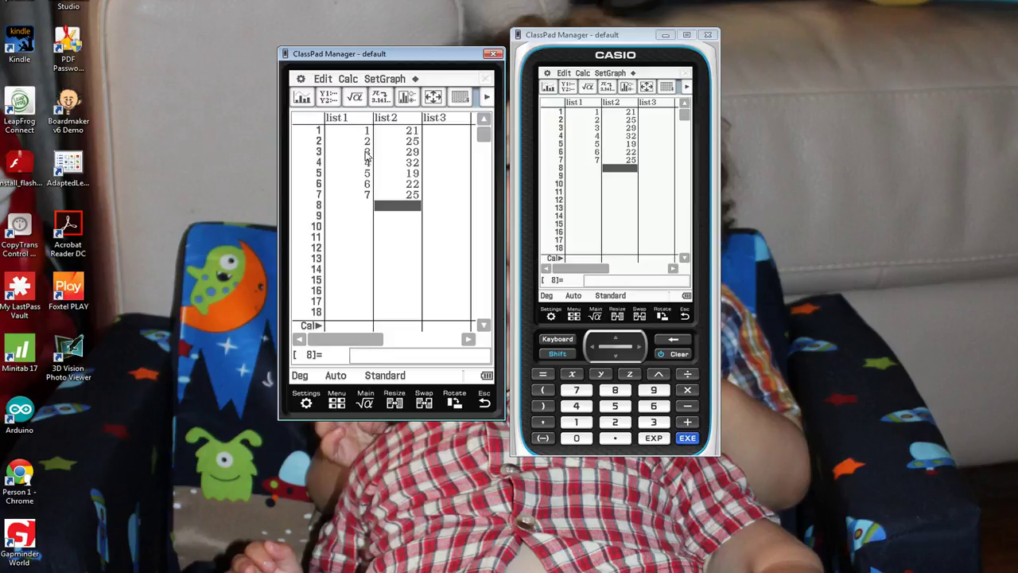
{"action": "key", "text": "Right"}
{"action": "key", "text": "Up"}
{"action": "key", "text": "Up"}
{"action": "key", "text": "Up"}
{"action": "key", "text": "Up"}
{"action": "key", "text": "Up"}
{"action": "key", "text": "Up"}
{"action": "key", "text": "Up"}
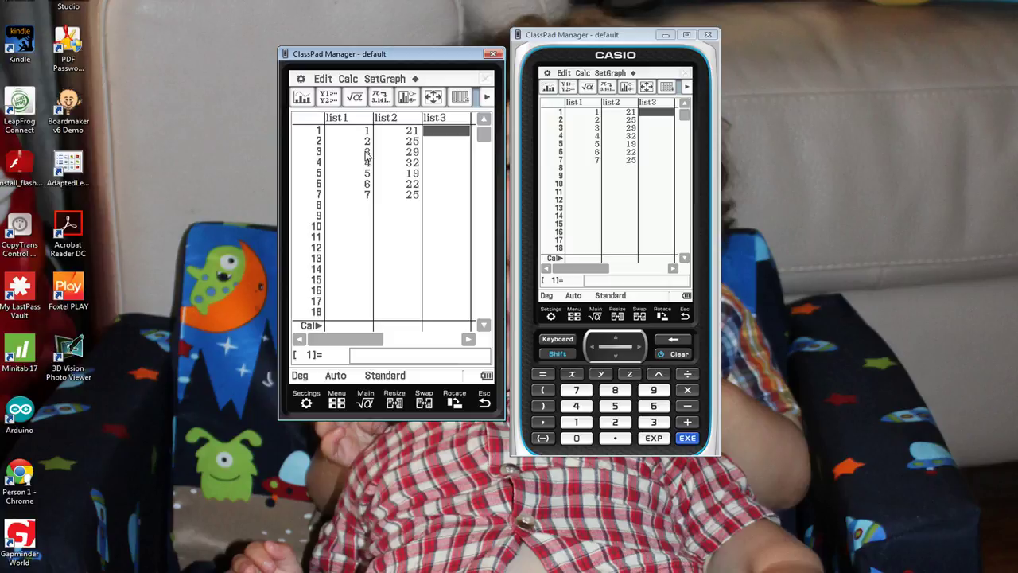
Enter 5, 10, 5, 1, 2, 10 and 11 into list3 rows 1–7
{"action": "type", "text": "5"}
{"action": "key", "text": "Return"}
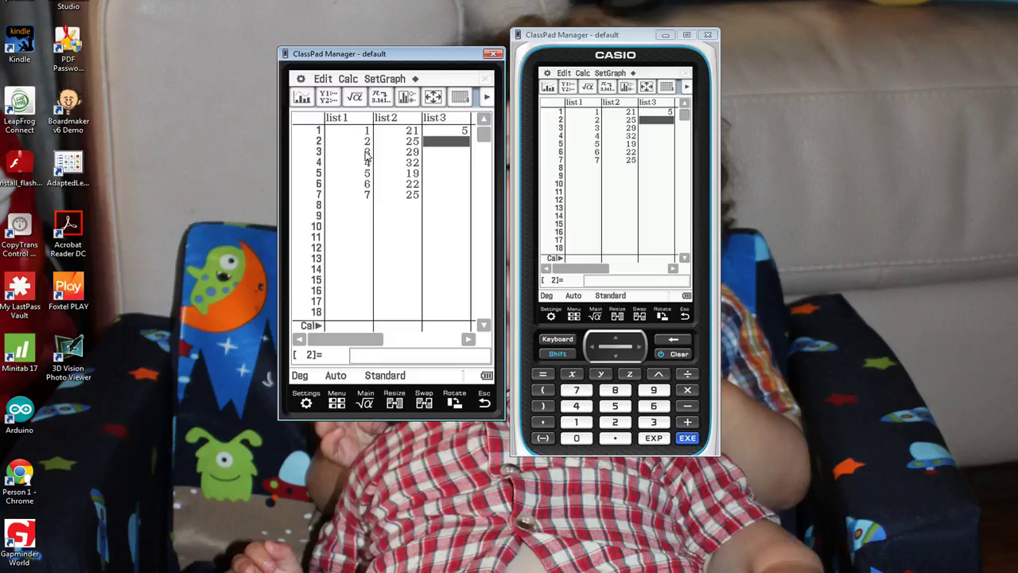
{"action": "type", "text": "10"}
{"action": "key", "text": "Return"}
{"action": "type", "text": "5"}
{"action": "key", "text": "Return"}
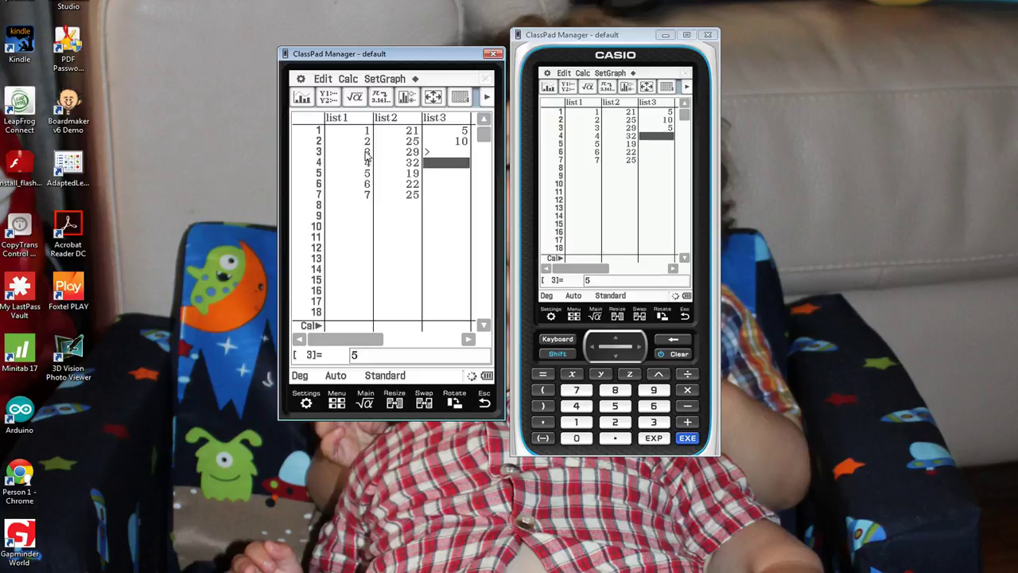
{"action": "type", "text": "1"}
{"action": "key", "text": "Return"}
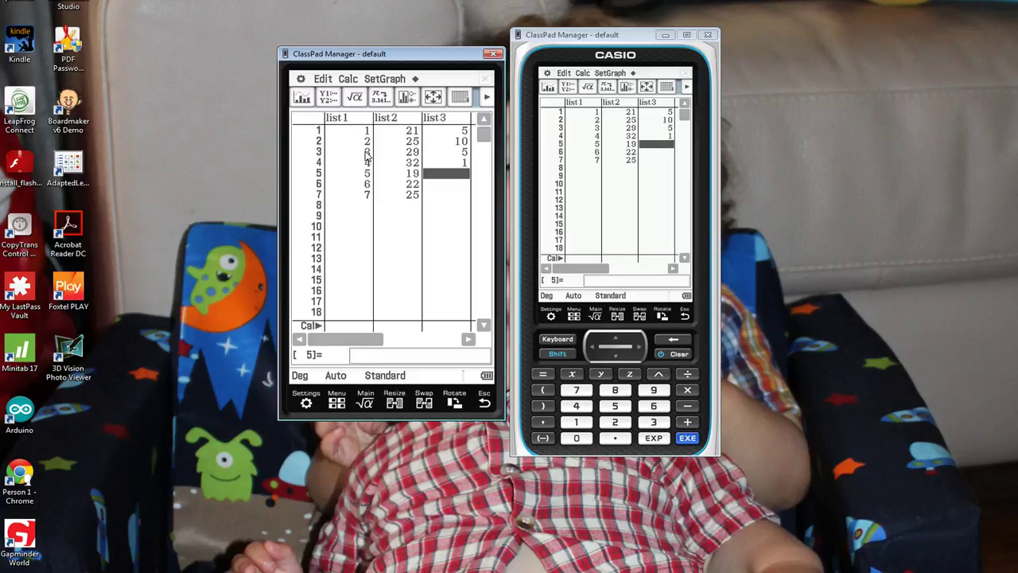
{"action": "type", "text": "2"}
{"action": "key", "text": "Return"}
{"action": "type", "text": "10"}
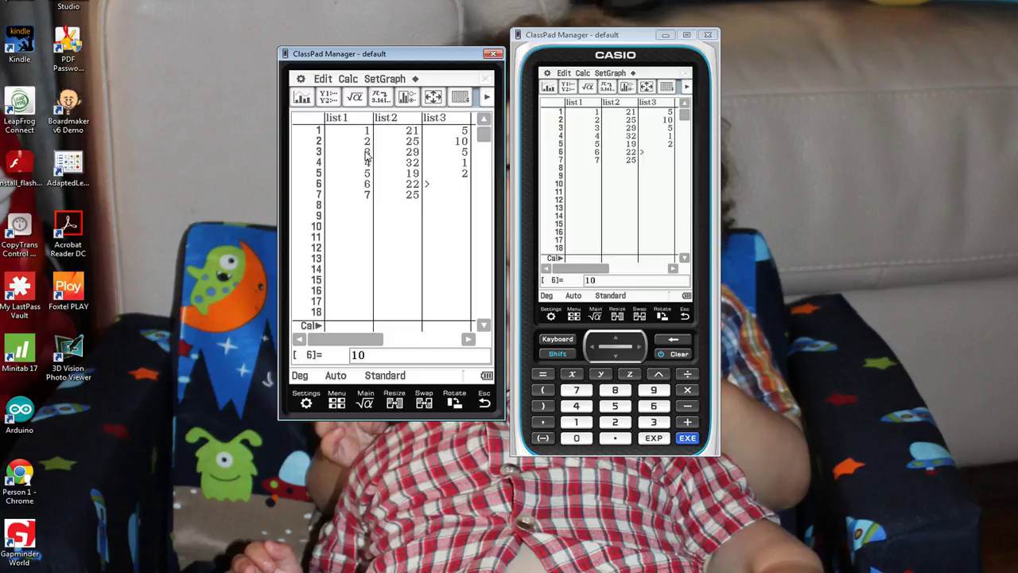
{"action": "key", "text": "Return"}
{"action": "type", "text": "11"}
{"action": "key", "text": "Return"}
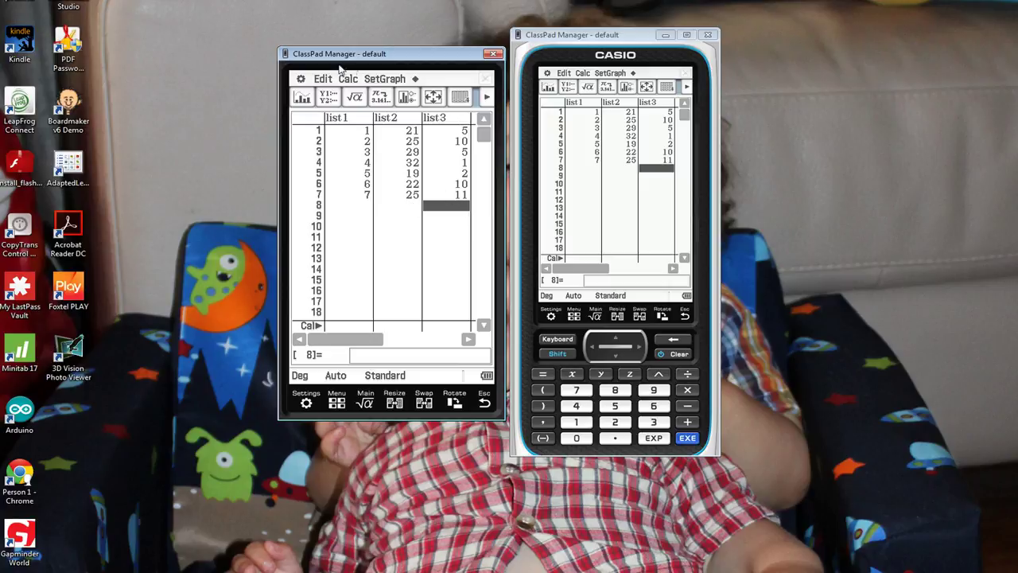
Turn on StatGraph2 and set StatGraph1's type to xyLine
{"action": "left_click", "coordinate": [382, 80]}
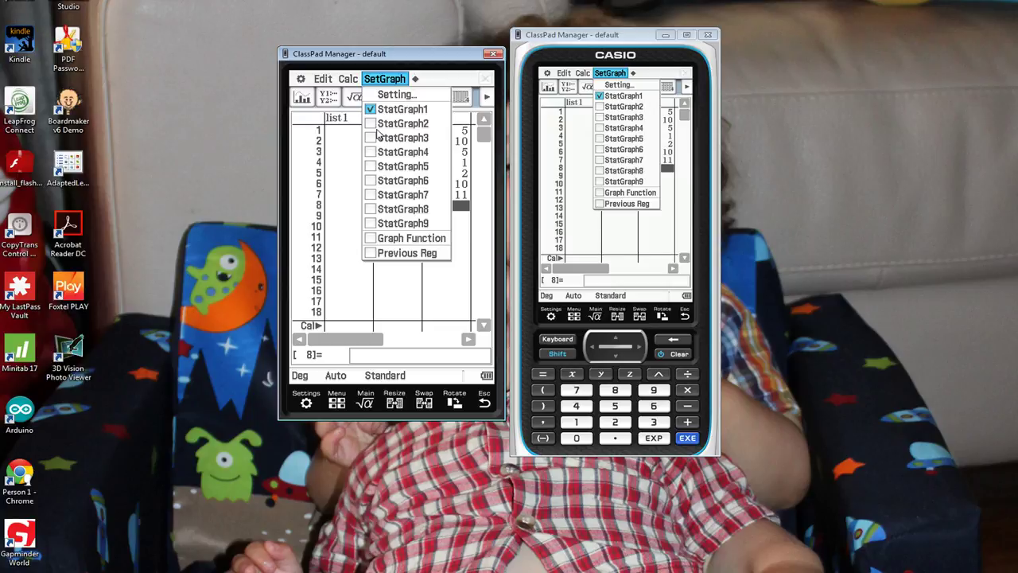
{"action": "left_click", "coordinate": [379, 123]}
{"action": "left_click", "coordinate": [382, 79]}
{"action": "left_click", "coordinate": [397, 95]}
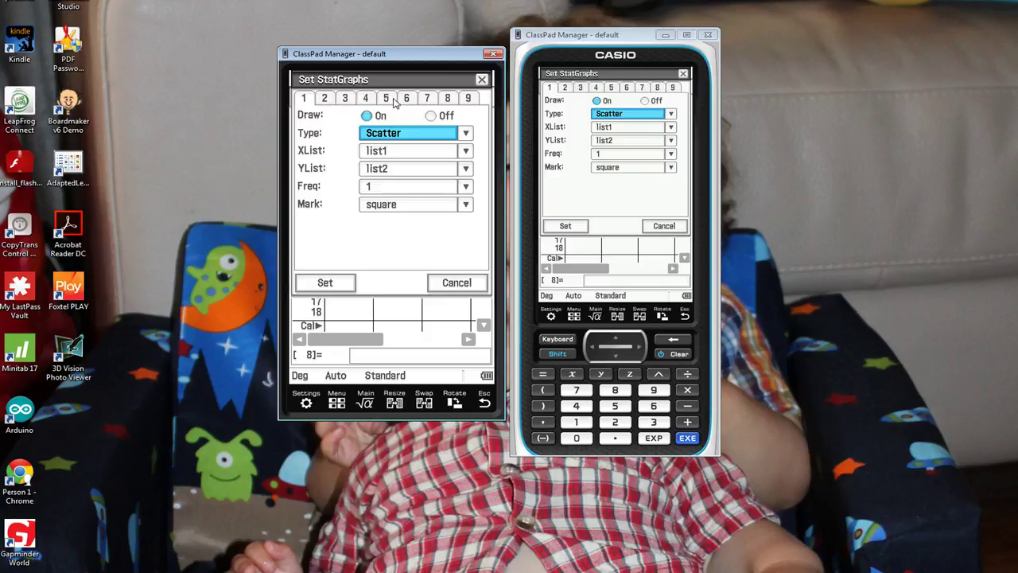
{"action": "left_click", "coordinate": [471, 137]}
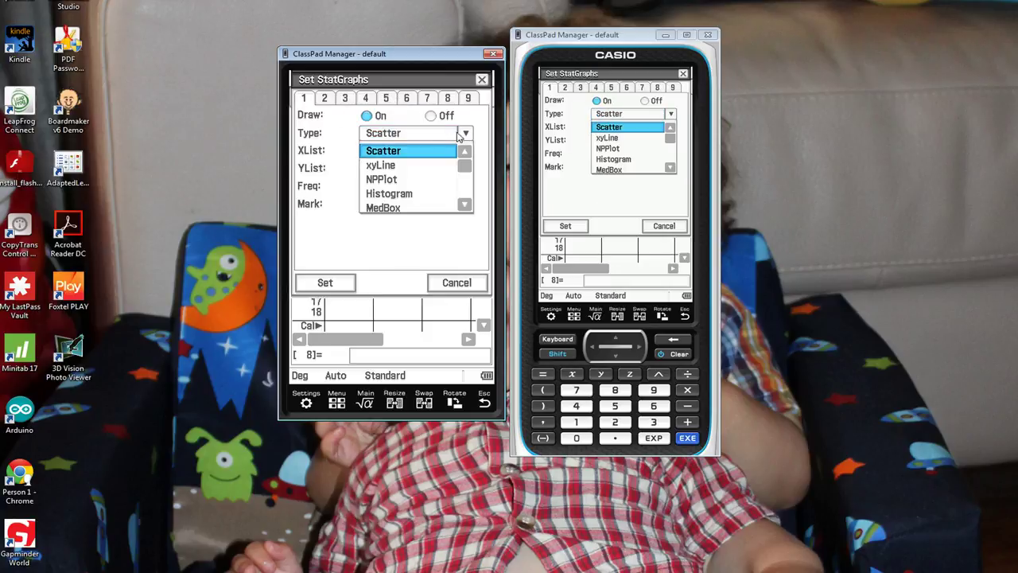
{"action": "left_click", "coordinate": [394, 167]}
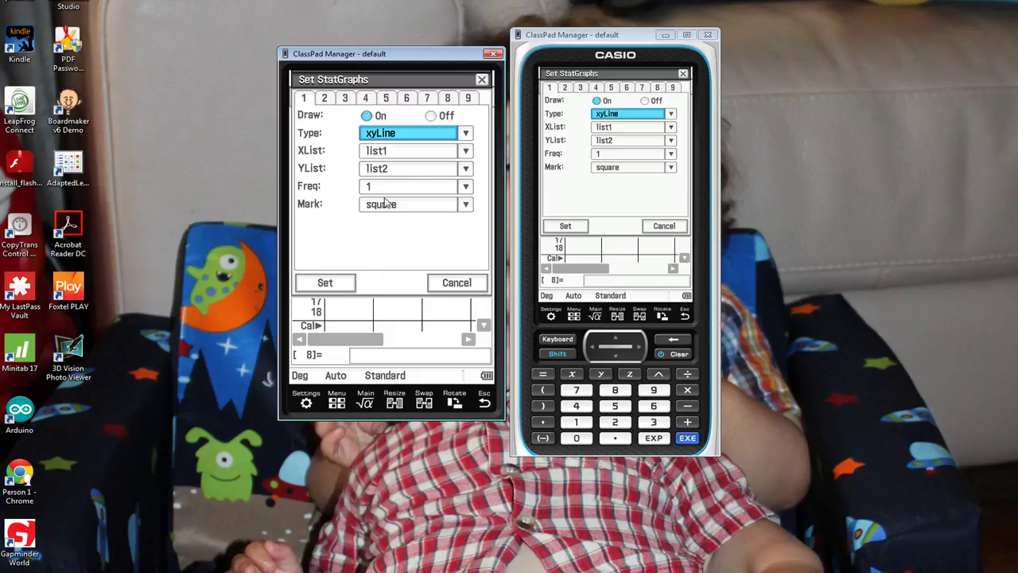
{"action": "left_click", "coordinate": [327, 283]}
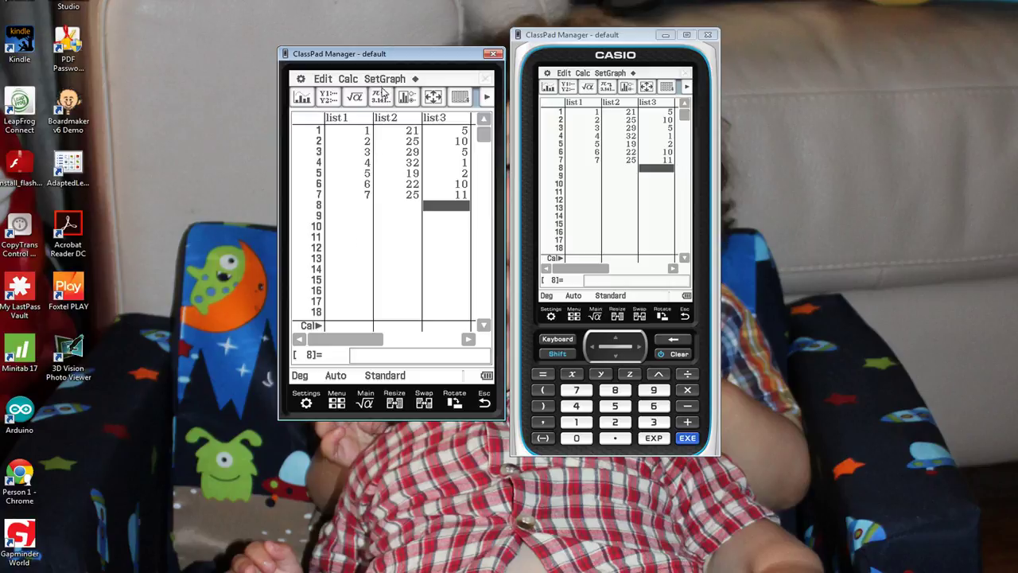
Set StatGraph2 to an xyLine plot with list3 as its YList
{"action": "left_click", "coordinate": [385, 79]}
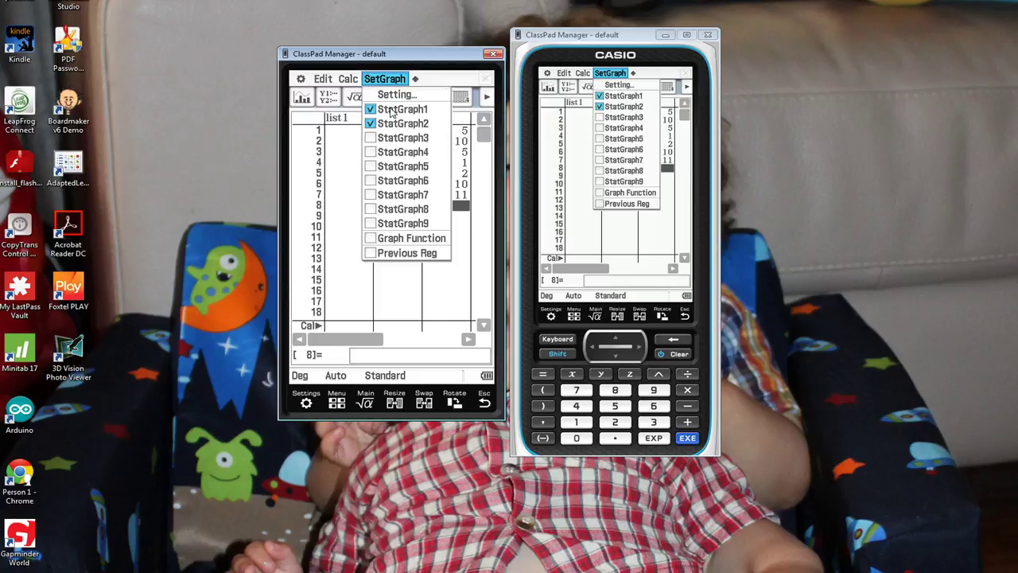
{"action": "left_click", "coordinate": [391, 95]}
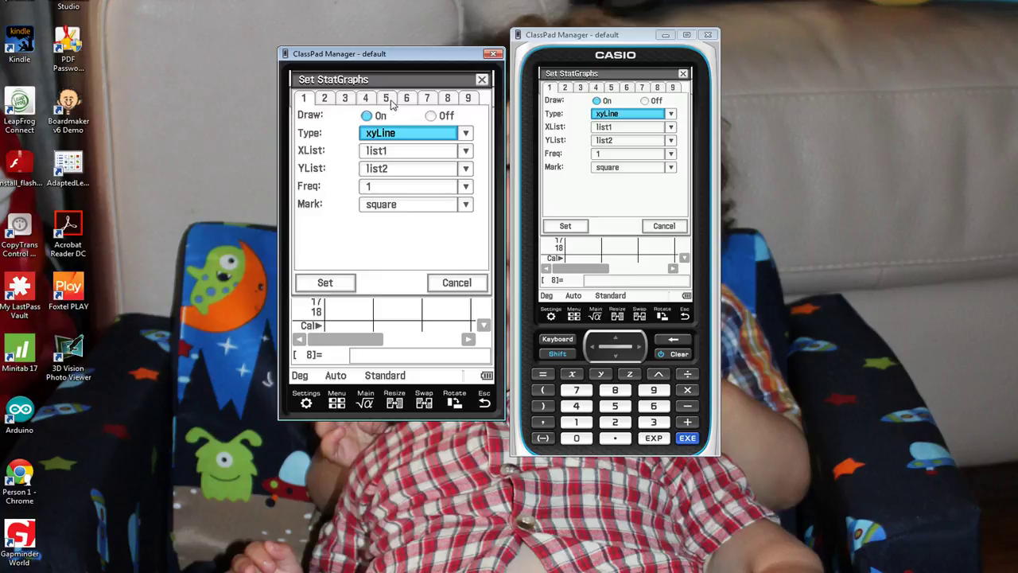
{"action": "left_click", "coordinate": [323, 98]}
{"action": "left_click", "coordinate": [465, 134]}
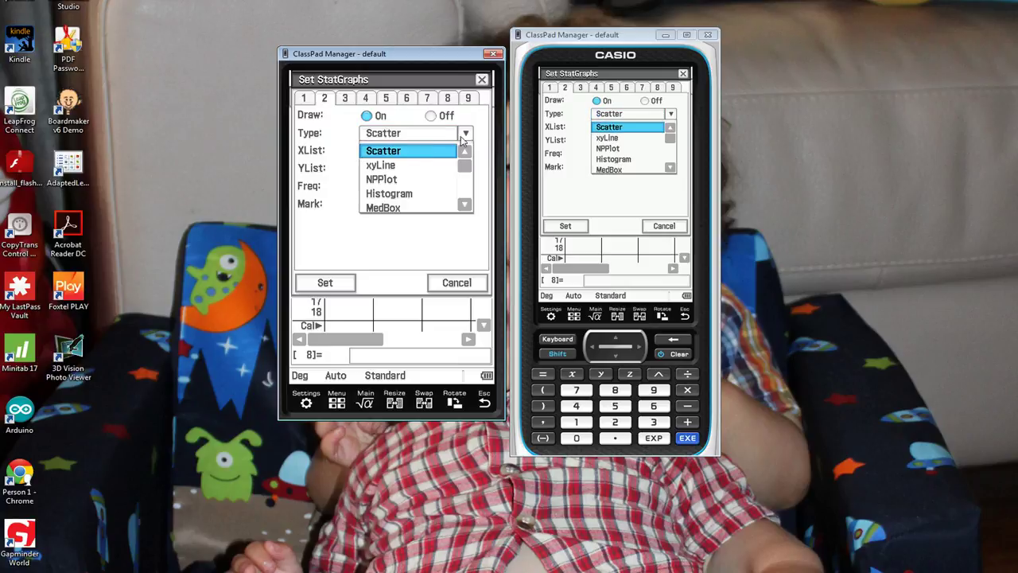
{"action": "left_click", "coordinate": [402, 165]}
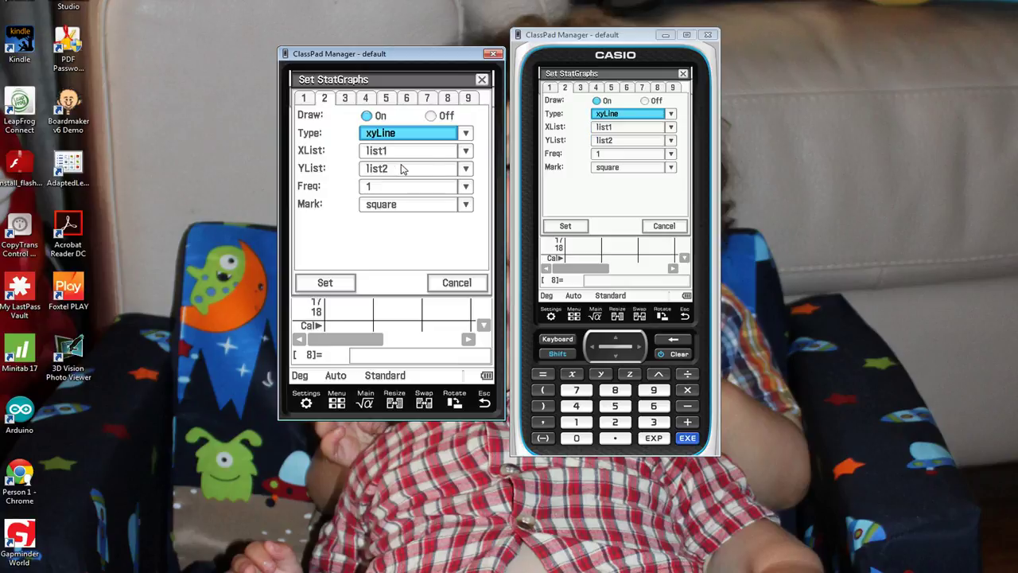
{"action": "left_click", "coordinate": [466, 170]}
{"action": "left_click", "coordinate": [381, 217]}
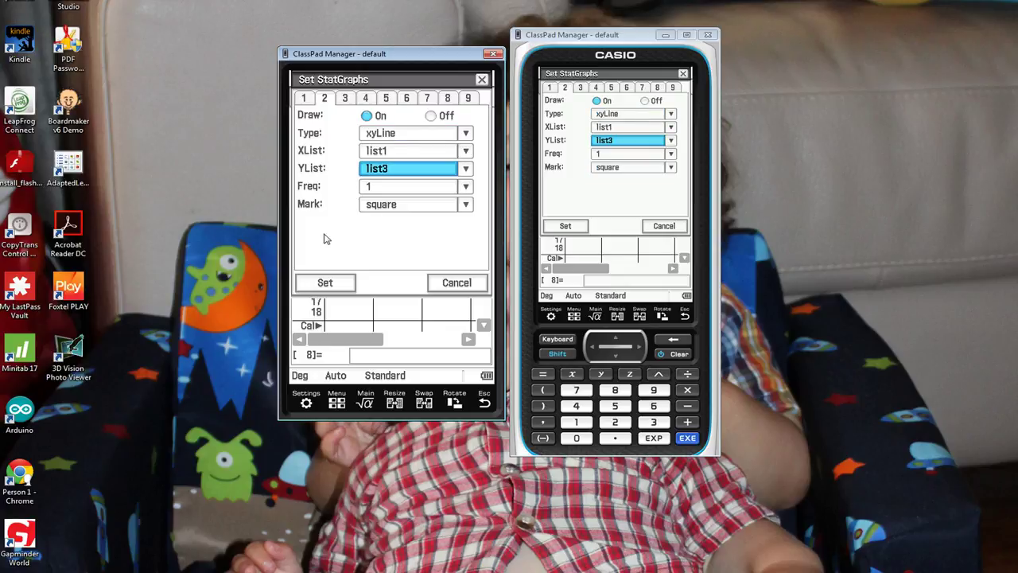
{"action": "left_click", "coordinate": [310, 283]}
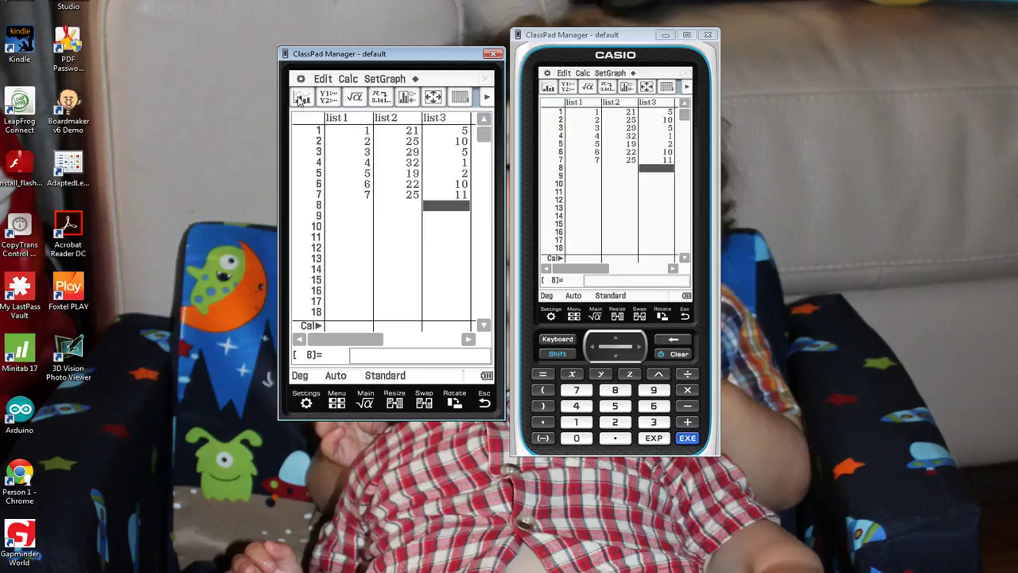
Draw both xyLine temperature graphs, then switch to the Spreadsheet app
{"action": "left_click", "coordinate": [302, 96]}
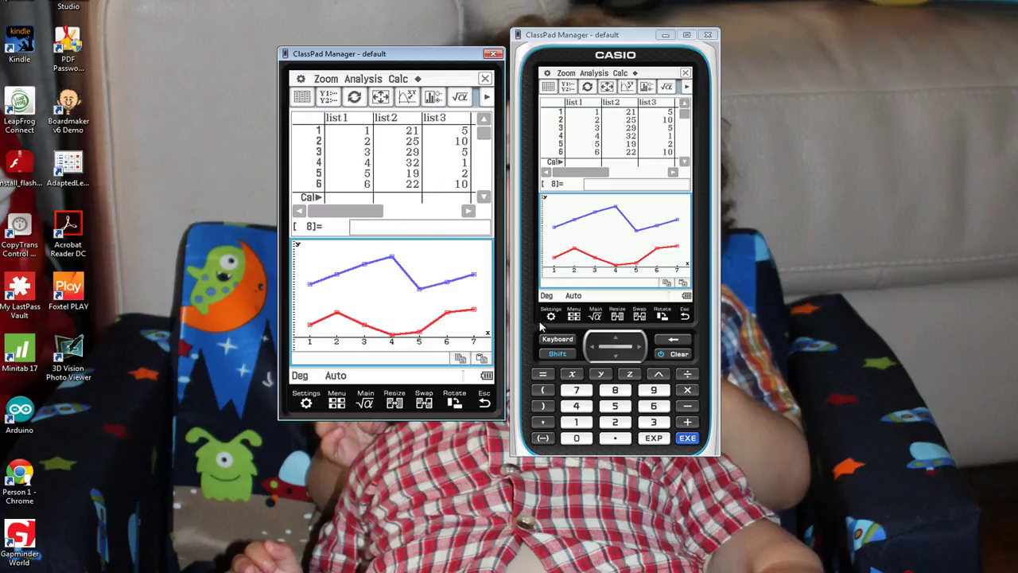
{"action": "left_click", "coordinate": [574, 315]}
{"action": "left_click", "coordinate": [570, 182]}
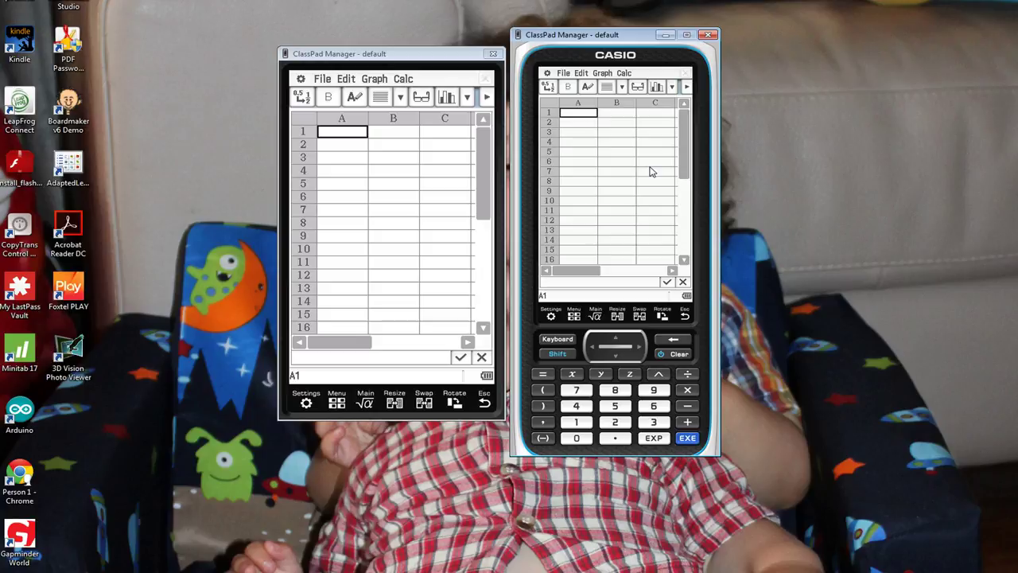
Enter 25, 31, 33, 39, 41, 19 and 22 into cells A1 to A7
{"action": "key", "text": "Down"}
{"action": "key", "text": "Down"}
{"action": "key", "text": "Down"}
{"action": "key", "text": "Down"}
{"action": "key", "text": "Down"}
{"action": "key", "text": "Down"}
{"action": "key", "text": "Up"}
{"action": "key", "text": "Up"}
{"action": "key", "text": "Up"}
{"action": "key", "text": "Up"}
{"action": "key", "text": "Up"}
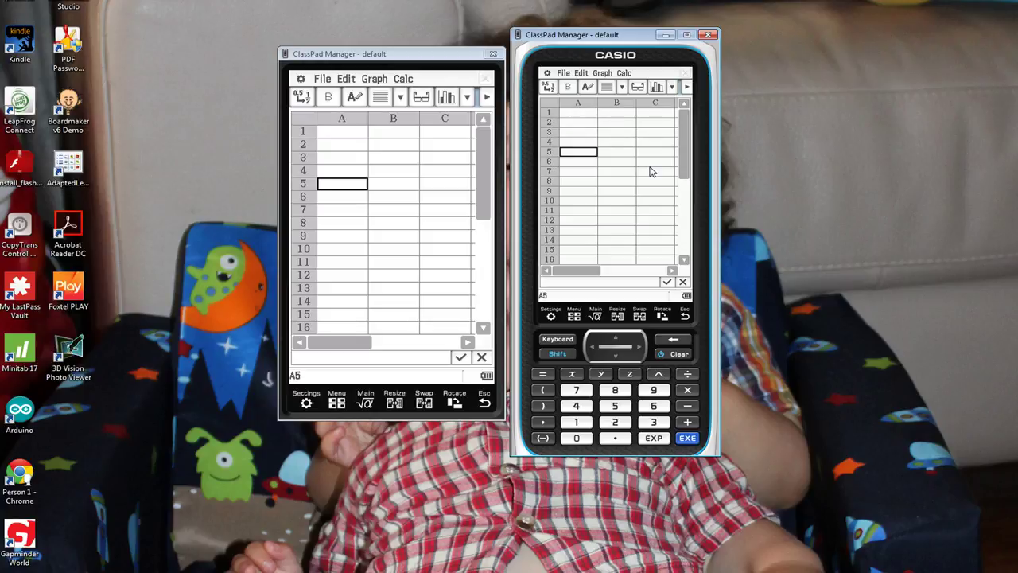
{"action": "key", "text": "Down"}
{"action": "key", "text": "Down"}
{"action": "key", "text": "Down"}
{"action": "key", "text": "Down"}
{"action": "key", "text": "Down"}
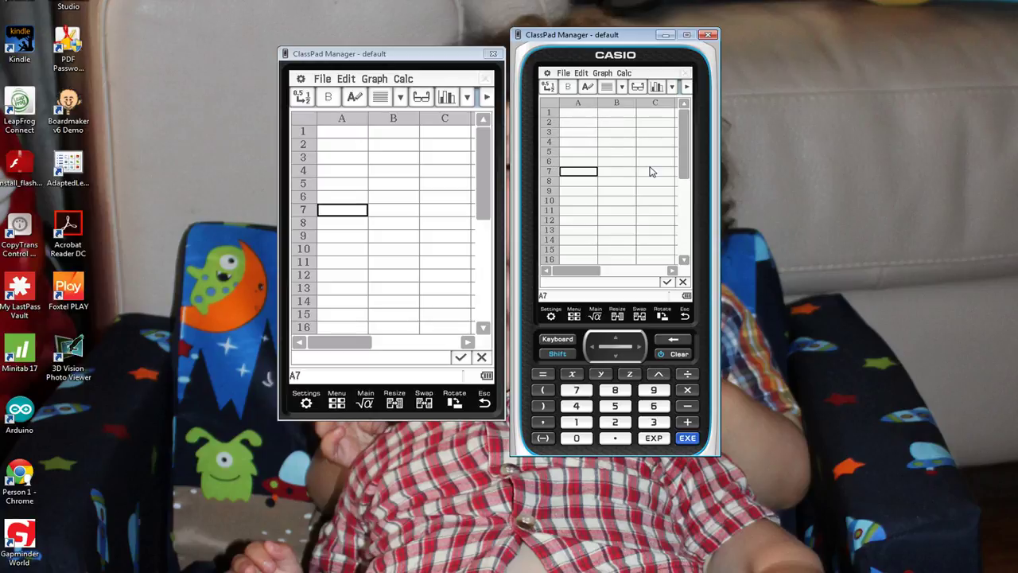
{"action": "key", "text": "Up"}
{"action": "key", "text": "Up"}
{"action": "key", "text": "Up"}
{"action": "key", "text": "Up"}
{"action": "key", "text": "Up"}
{"action": "key", "text": "Up"}
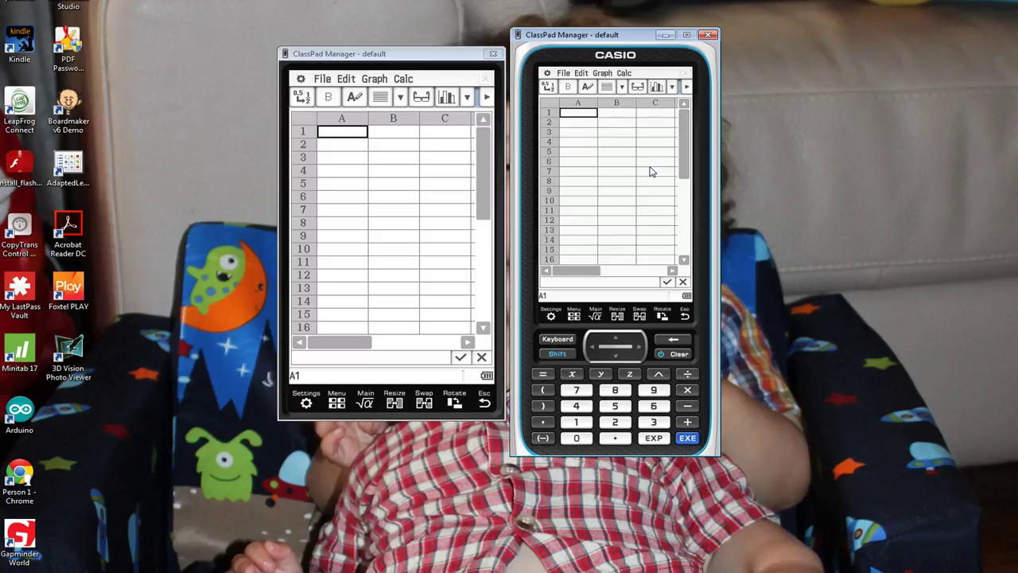
{"action": "type", "text": "25"}
{"action": "key", "text": "Return"}
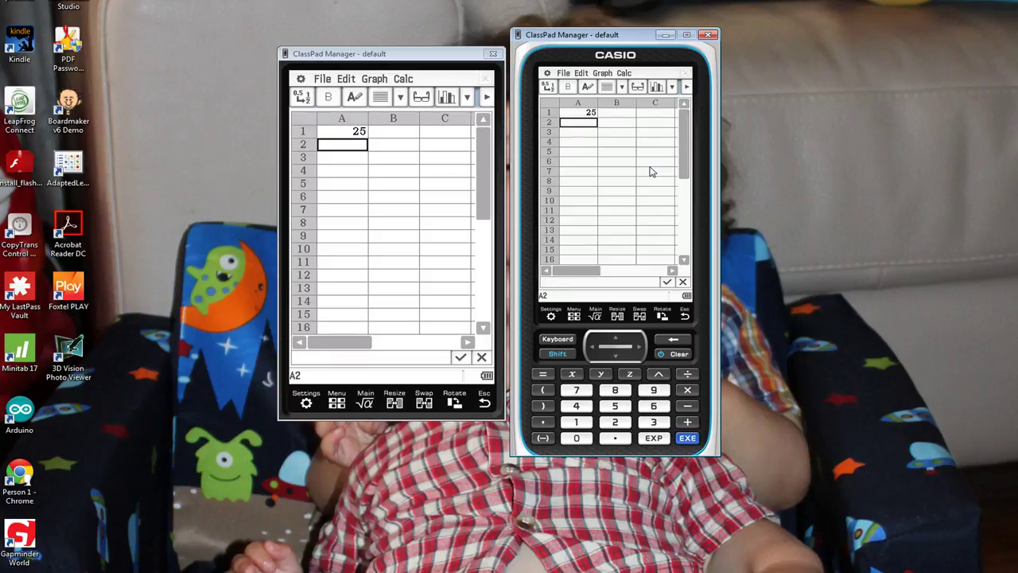
{"action": "type", "text": "31"}
{"action": "key", "text": "Return"}
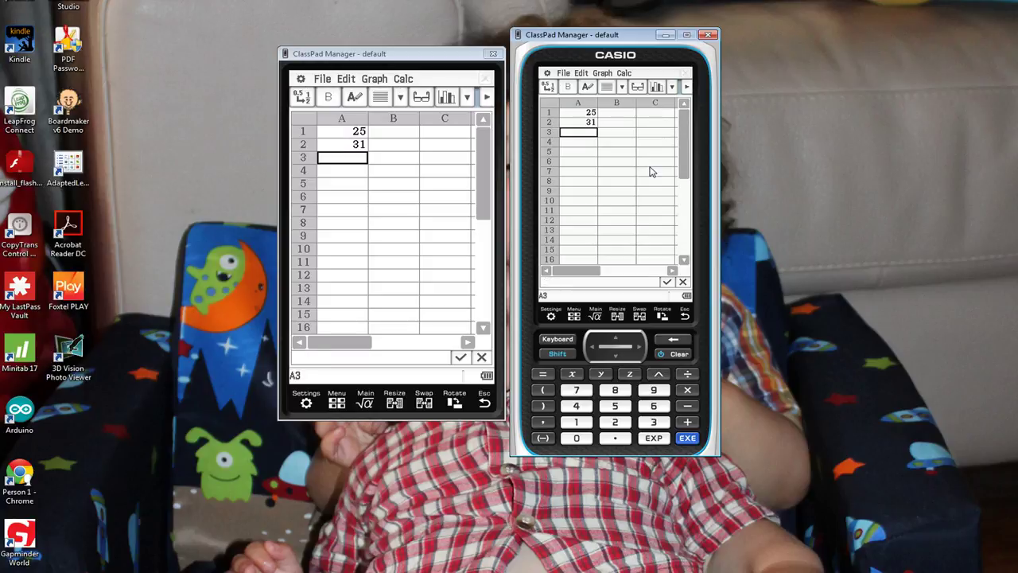
{"action": "type", "text": "33"}
{"action": "key", "text": "Return"}
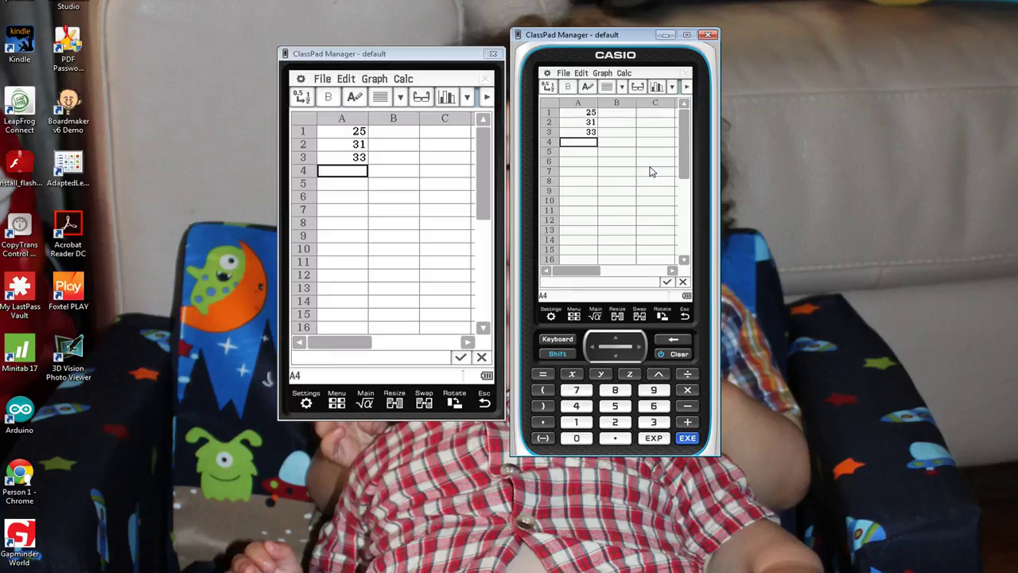
{"action": "type", "text": "39"}
{"action": "key", "text": "Return"}
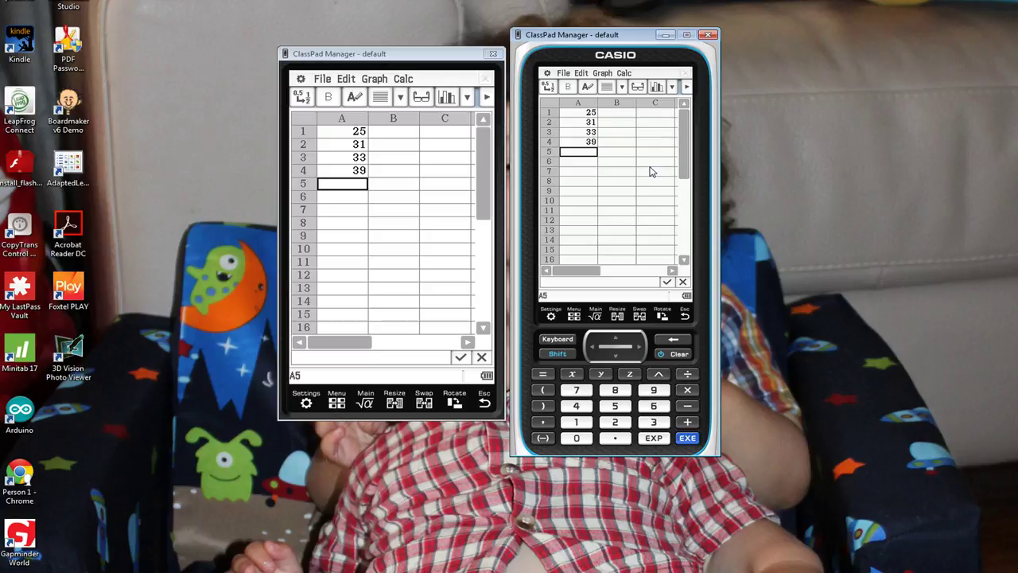
{"action": "type", "text": "41"}
{"action": "key", "text": "Return"}
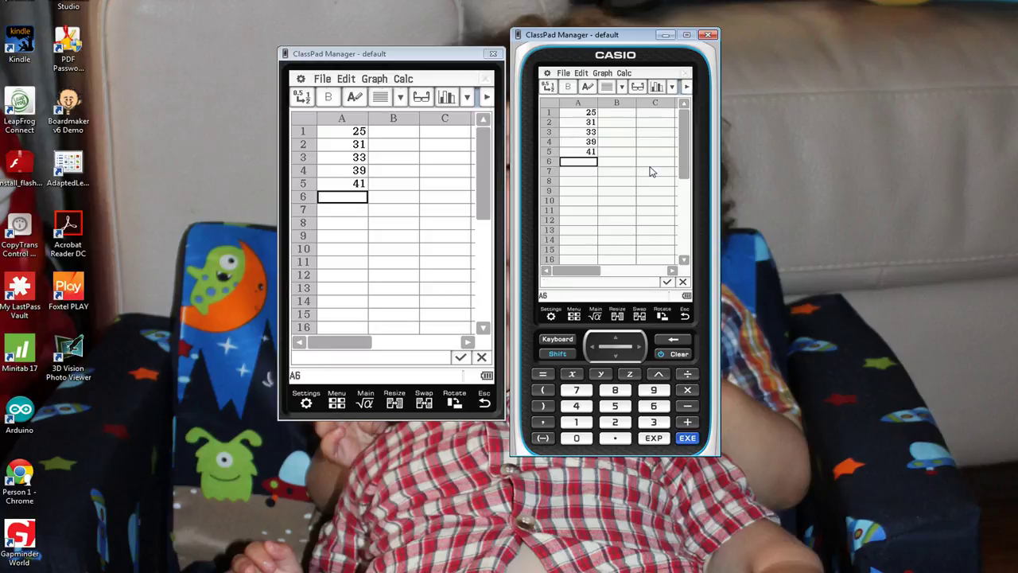
{"action": "type", "text": "19"}
{"action": "key", "text": "Return"}
{"action": "type", "text": "22"}
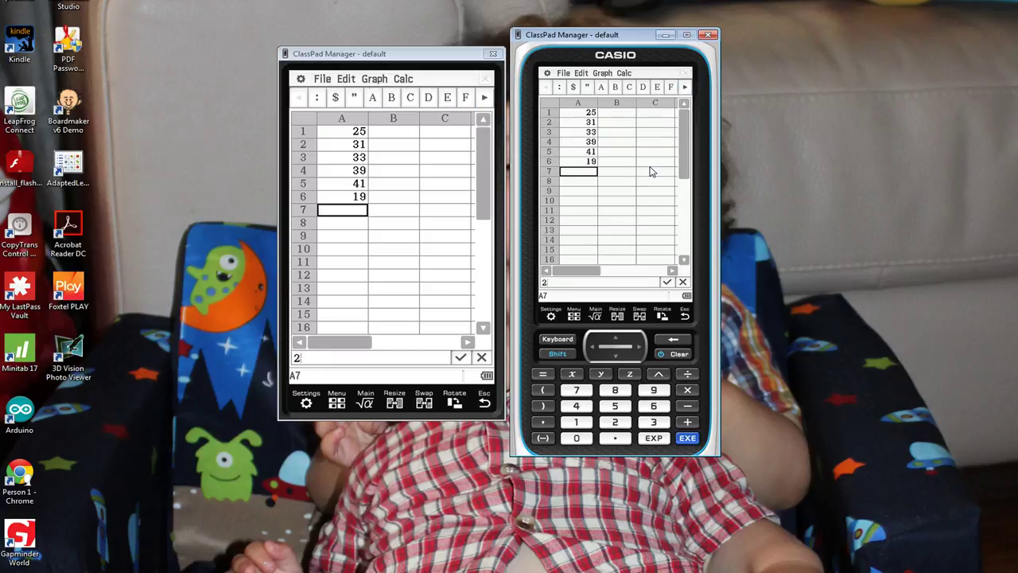
{"action": "key", "text": "Return"}
{"action": "key", "text": "Right"}
{"action": "key", "text": "Up"}
{"action": "key", "text": "Up"}
{"action": "key", "text": "Up"}
{"action": "key", "text": "Up"}
{"action": "key", "text": "Up"}
{"action": "key", "text": "Up"}
{"action": "key", "text": "Up"}
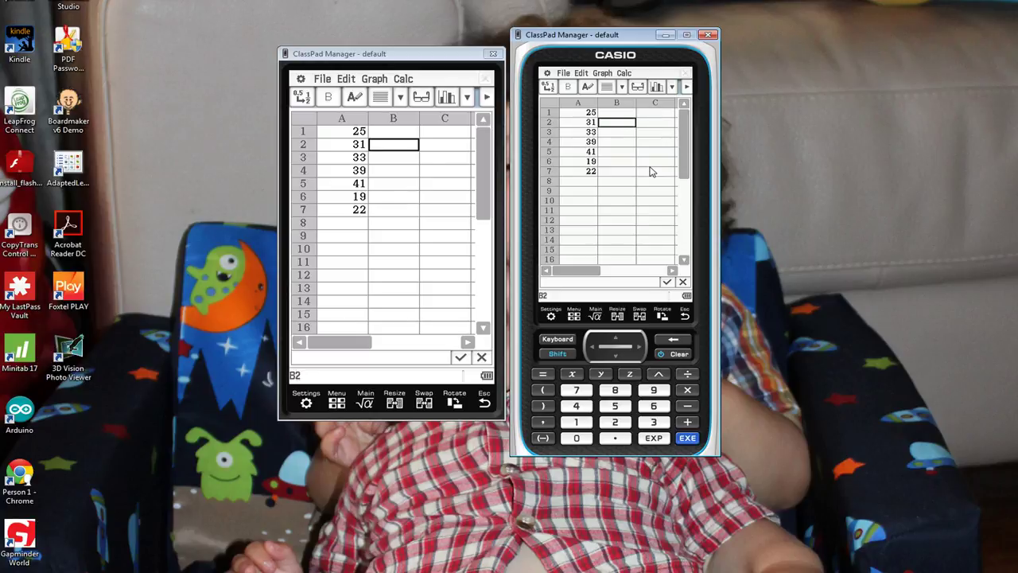
Enter 5, 8, 9, 4, 16, 10 and 5 into B1:B7, discarding the stray entry in B8
{"action": "type", "text": "5"}
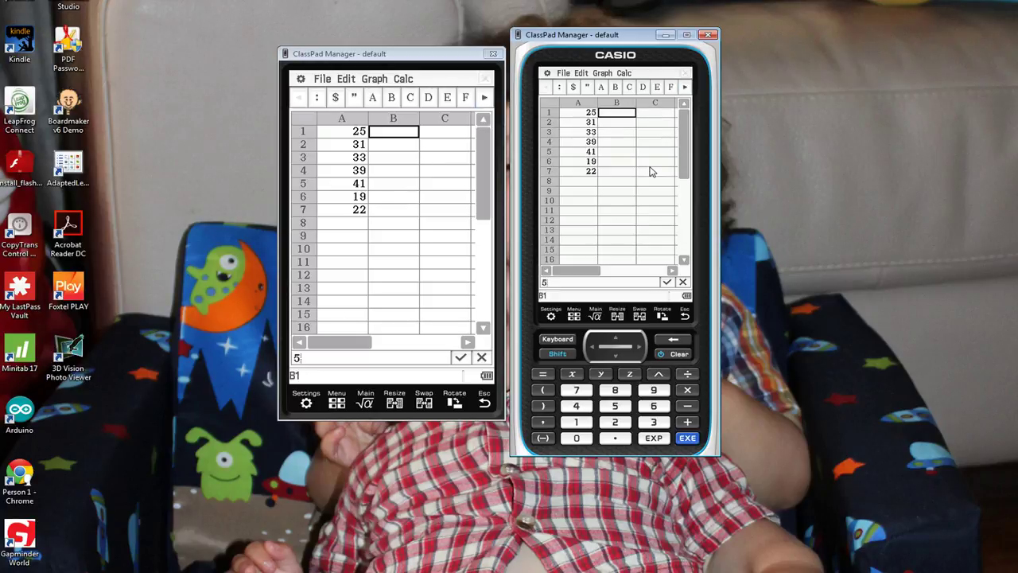
{"action": "key", "text": "Return"}
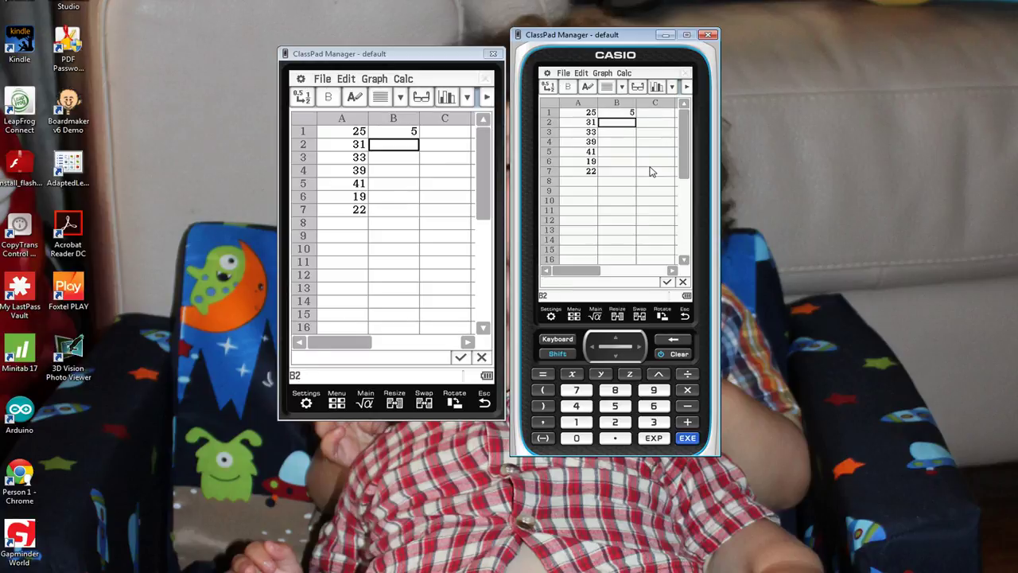
{"action": "type", "text": "8"}
{"action": "key", "text": "Return"}
{"action": "type", "text": "9"}
{"action": "key", "text": "Return"}
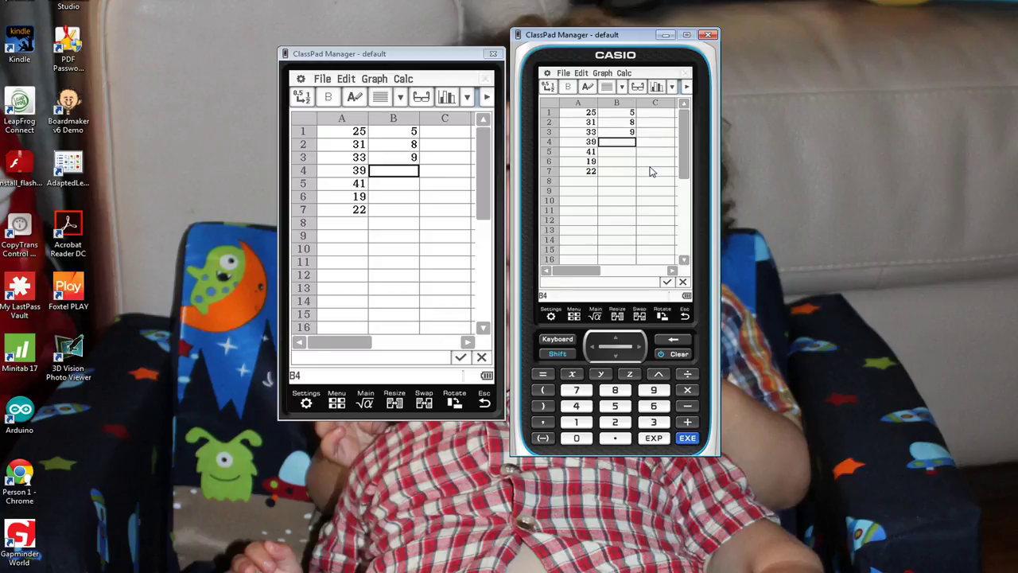
{"action": "type", "text": "4"}
{"action": "key", "text": "Return"}
{"action": "type", "text": "16"}
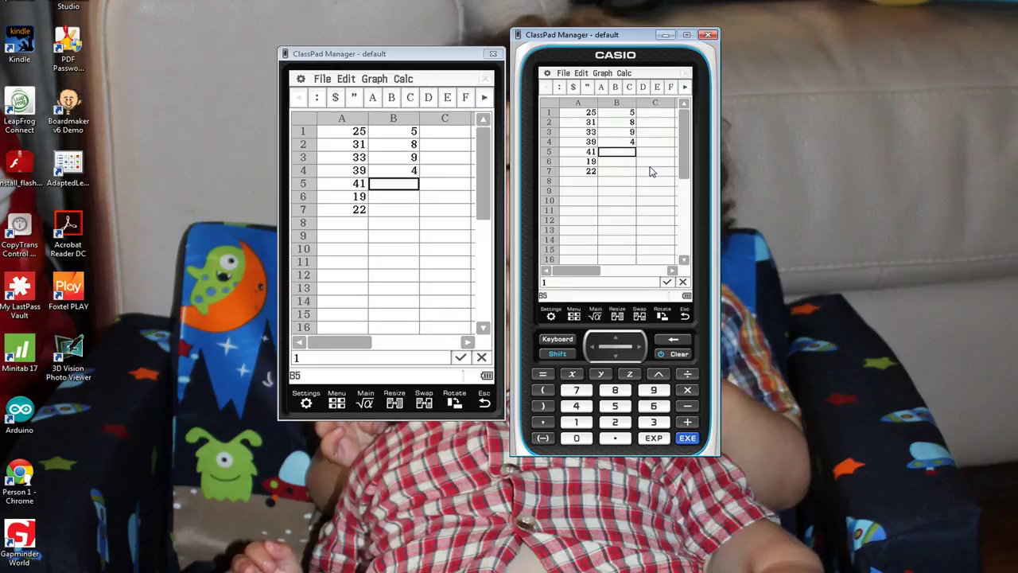
{"action": "key", "text": "Return"}
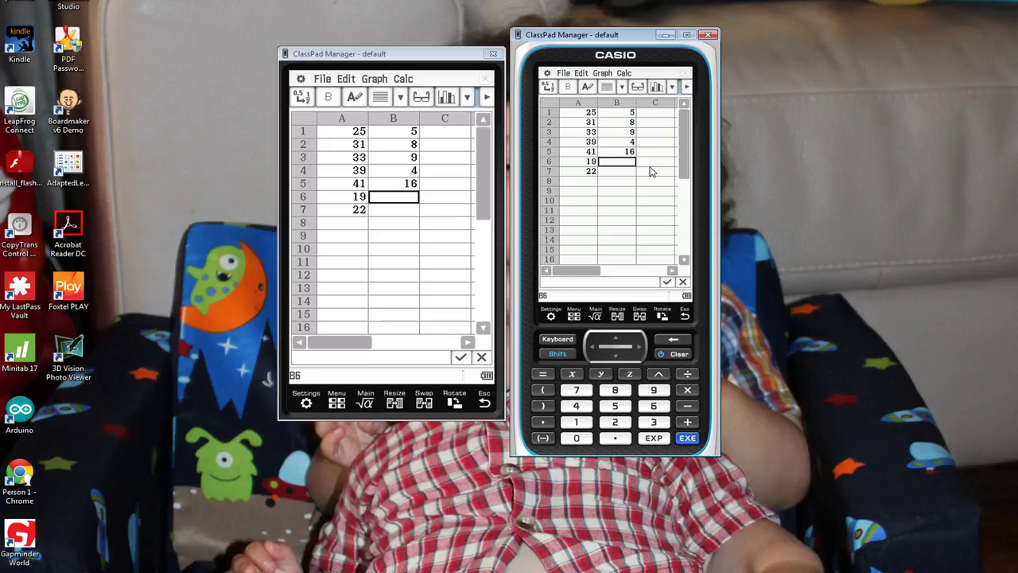
{"action": "type", "text": "10"}
{"action": "key", "text": "Return"}
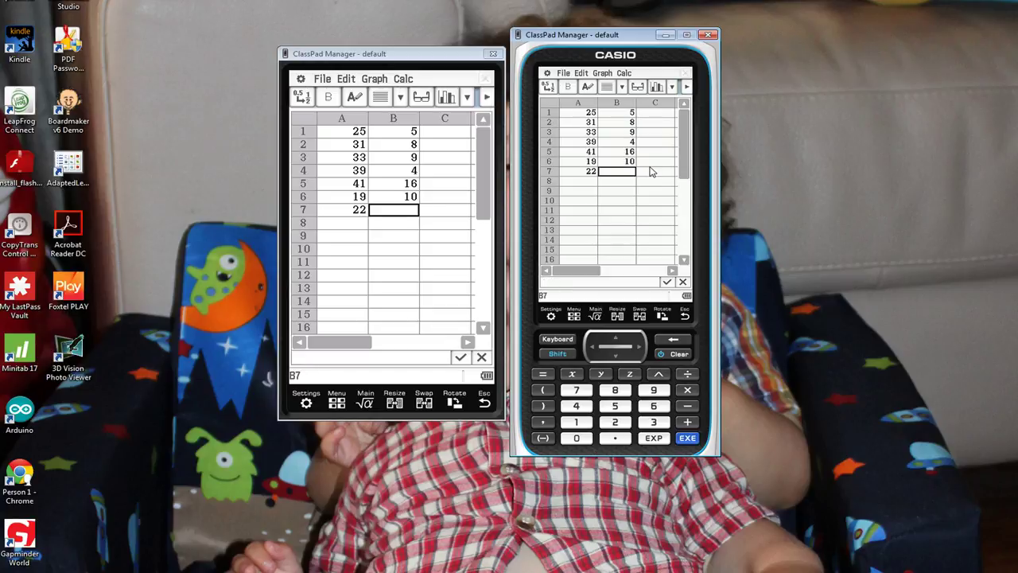
{"action": "type", "text": "5"}
{"action": "key", "text": "Return"}
{"action": "type", "text": "2"}
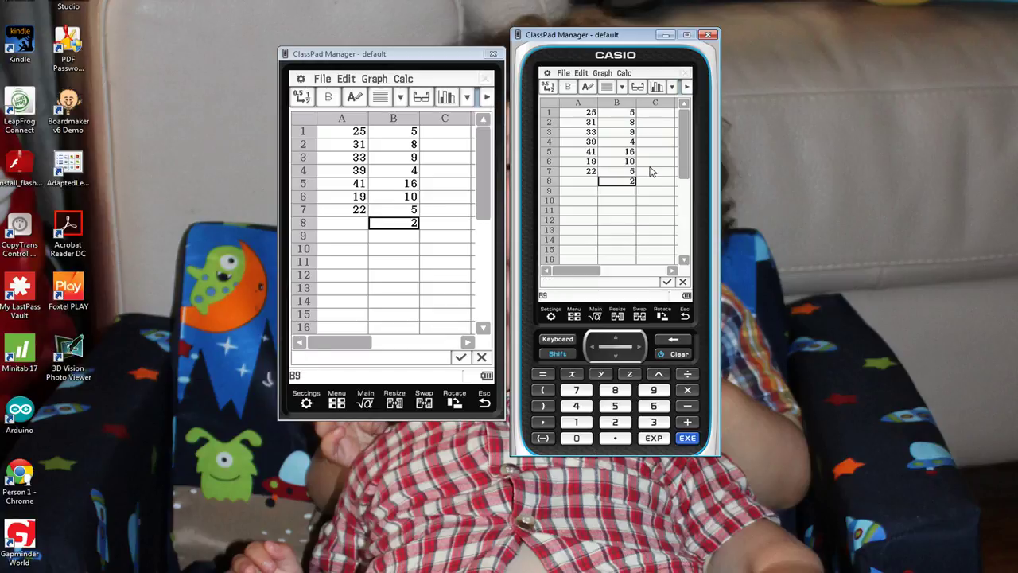
{"action": "key", "text": "BackSpace"}
{"action": "key", "text": "Return"}
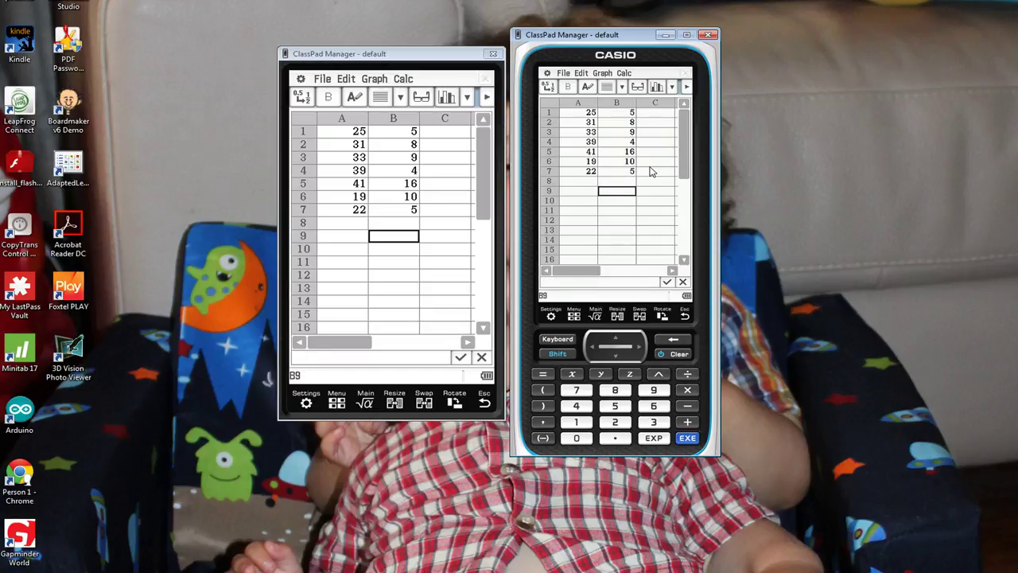
Select A1:B7 and plot it as a scatter graph
{"action": "left_click", "coordinate": [584, 113]}
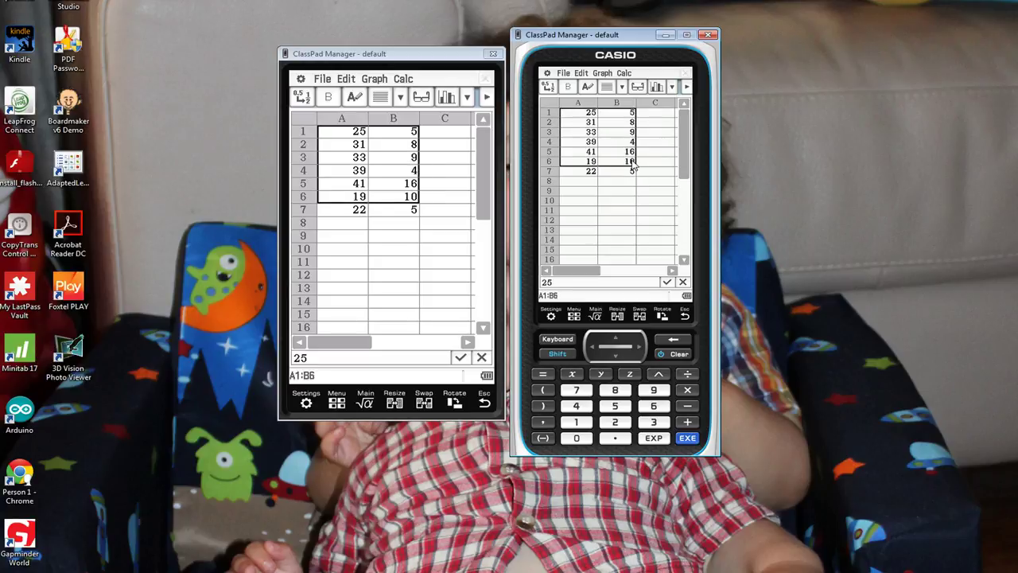
{"action": "left_click_drag", "start_coordinate": [634, 164], "coordinate": [633, 173]}
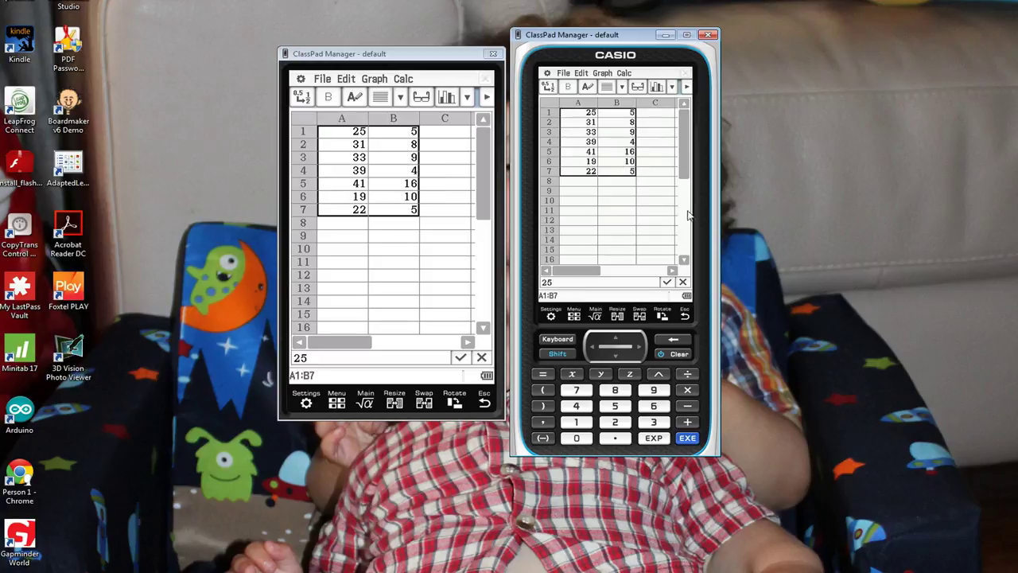
{"action": "left_click", "coordinate": [603, 74]}
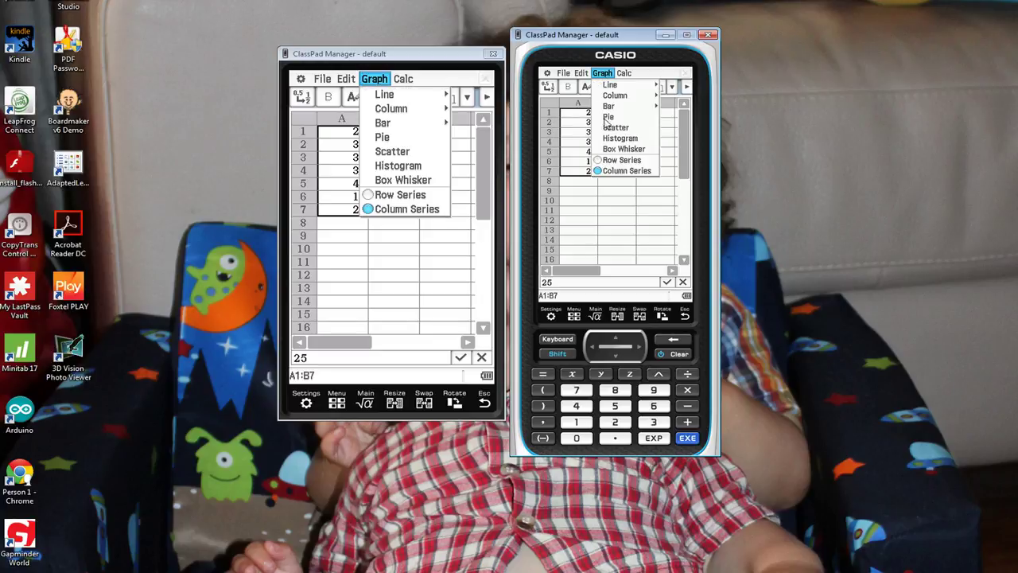
{"action": "left_click", "coordinate": [617, 128]}
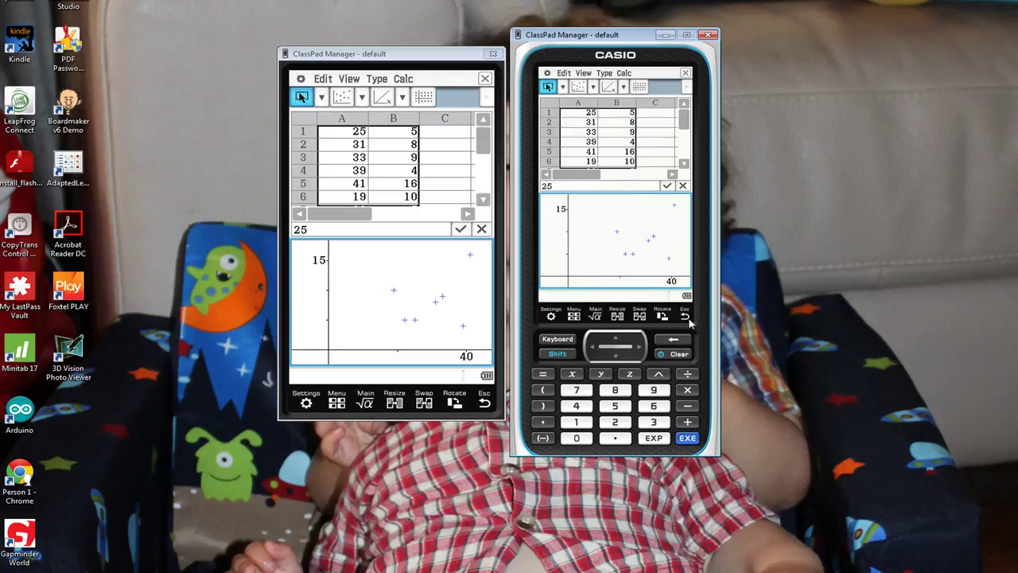
Change the A1:B7 scatter graph to the first line graph type
{"action": "left_click", "coordinate": [593, 88]}
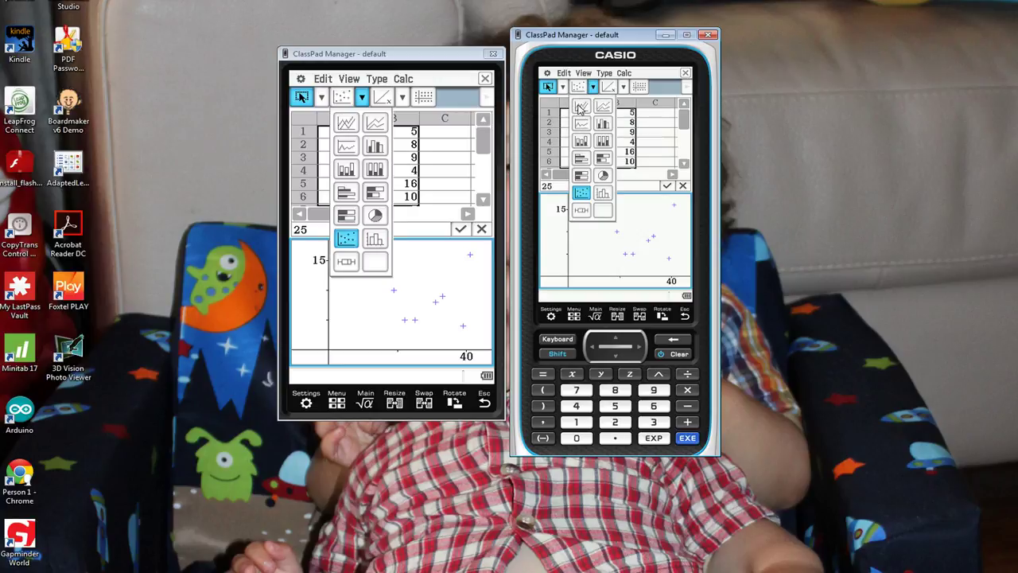
{"action": "left_click", "coordinate": [581, 109]}
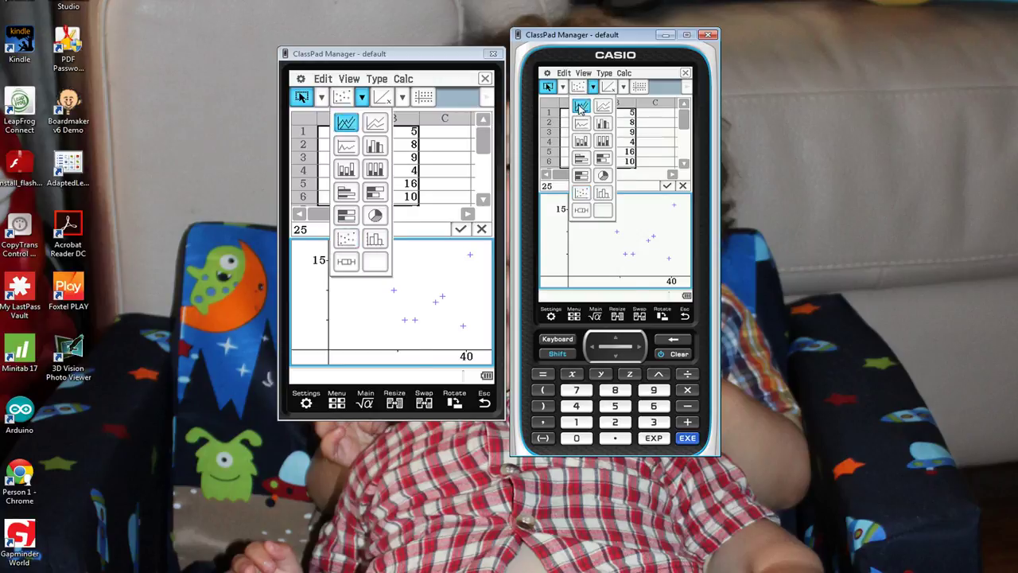